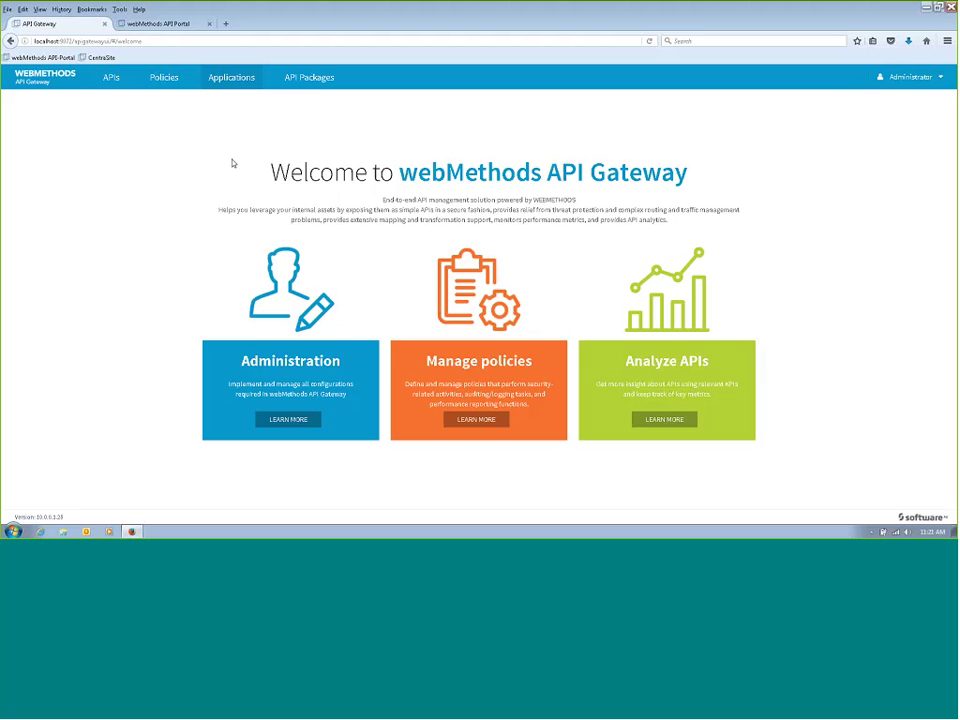
# Step: Review the file import form for creating an API and its available file types, and return to the API list
pyautogui.click(109, 80)
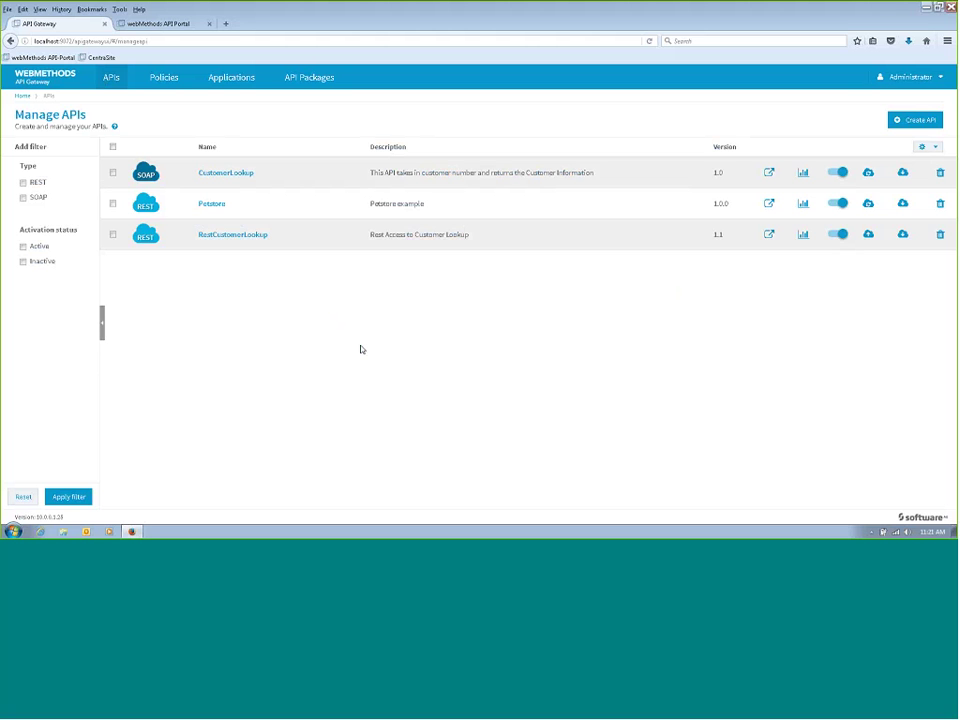
pyautogui.click(916, 120)
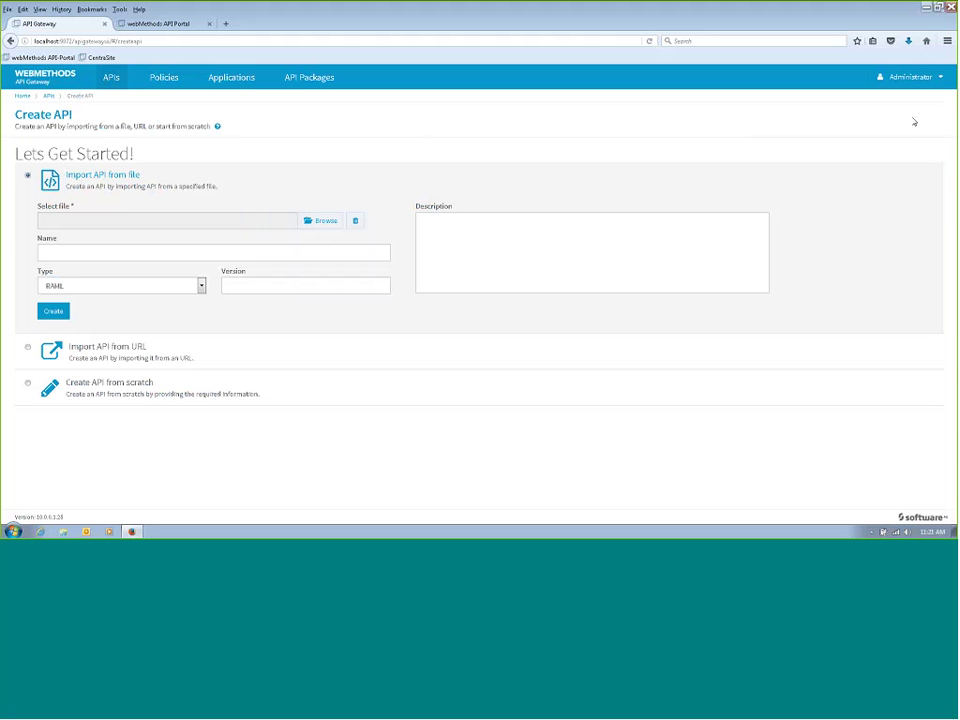
pyautogui.click(201, 287)
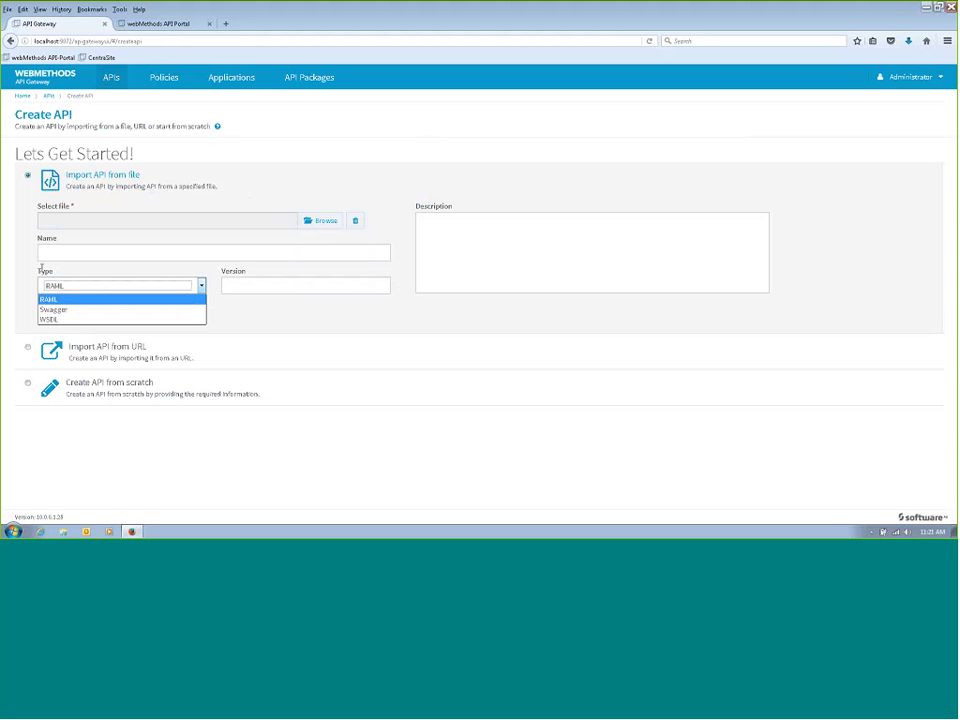
pyautogui.click(48, 96)
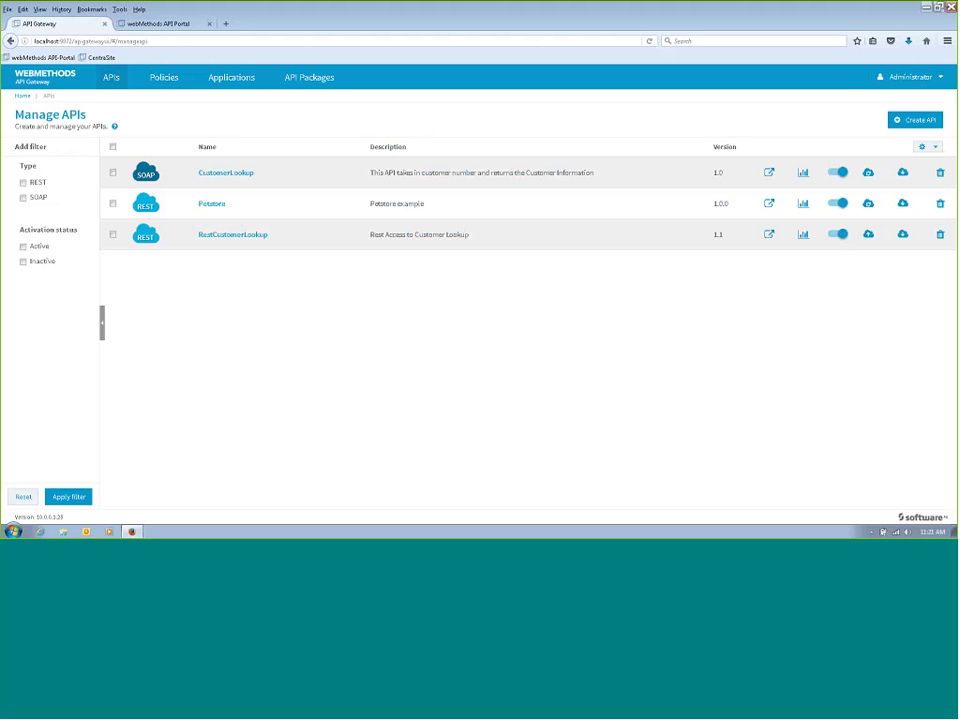
# Step: Examine the Petstore API's details, including the methods of its /pets resource and their exposure to consumers, and return to the API list
pyautogui.click(213, 205)
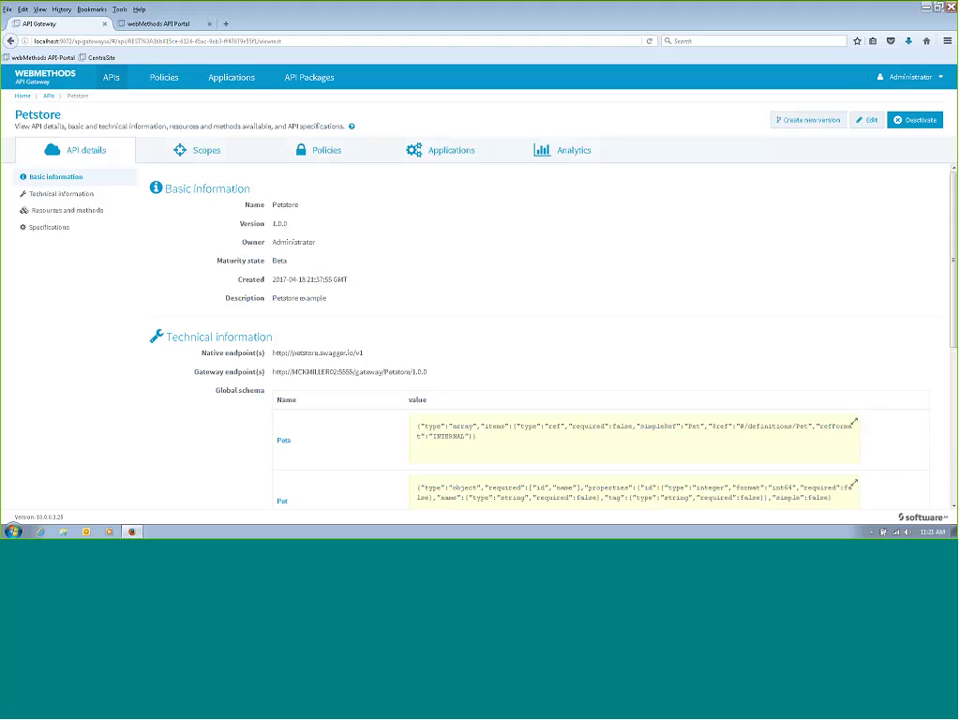
pyautogui.scroll(-5, 916, 330)
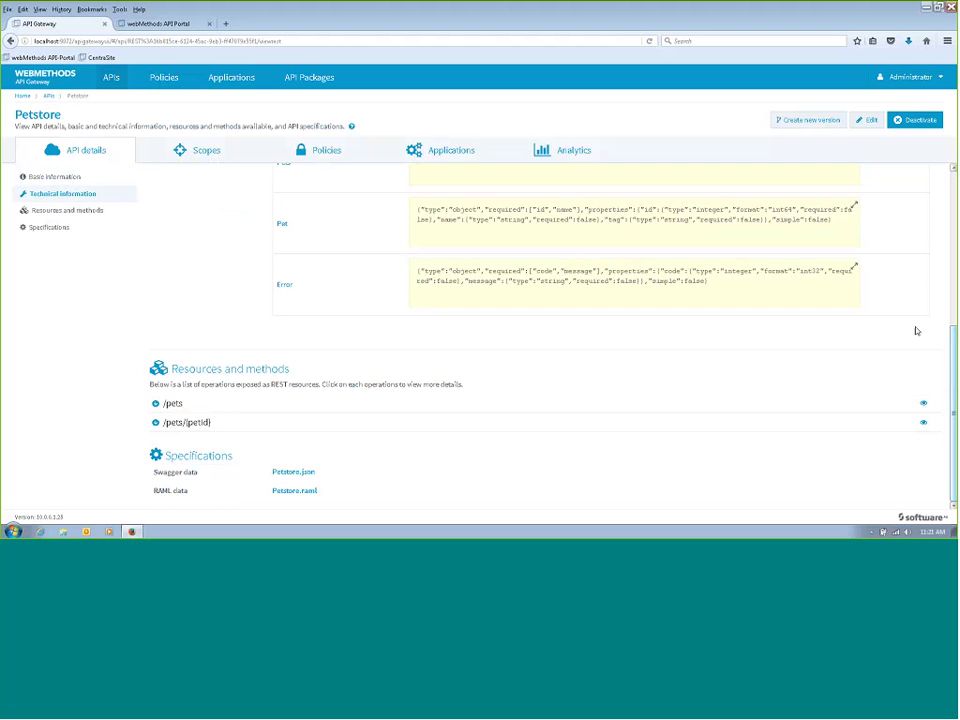
pyautogui.click(156, 403)
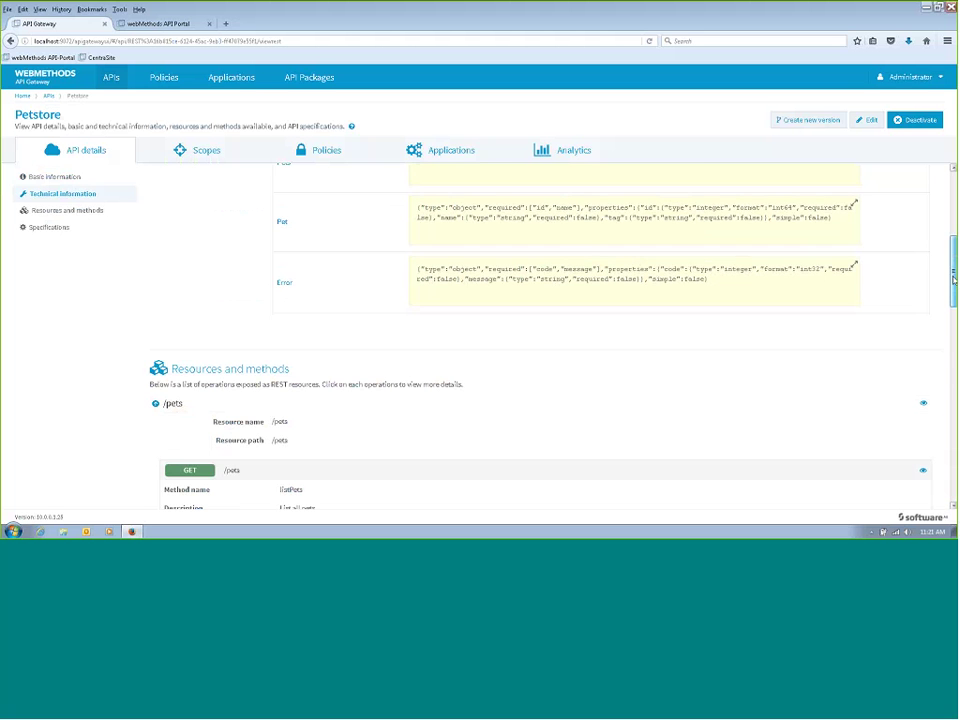
pyautogui.scroll(-3, 954, 303)
pyautogui.moveTo(954, 301)
pyautogui.mouseDown()
pyautogui.moveTo(952, 452)
pyautogui.moveTo(953, 315)
pyautogui.mouseUp()
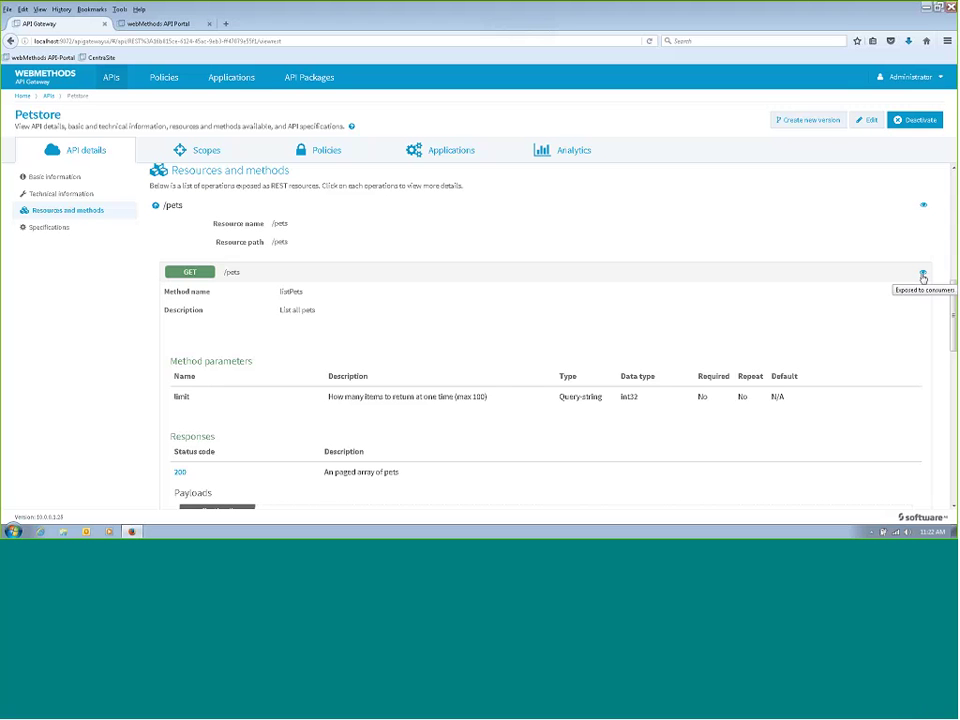
pyautogui.click(923, 277)
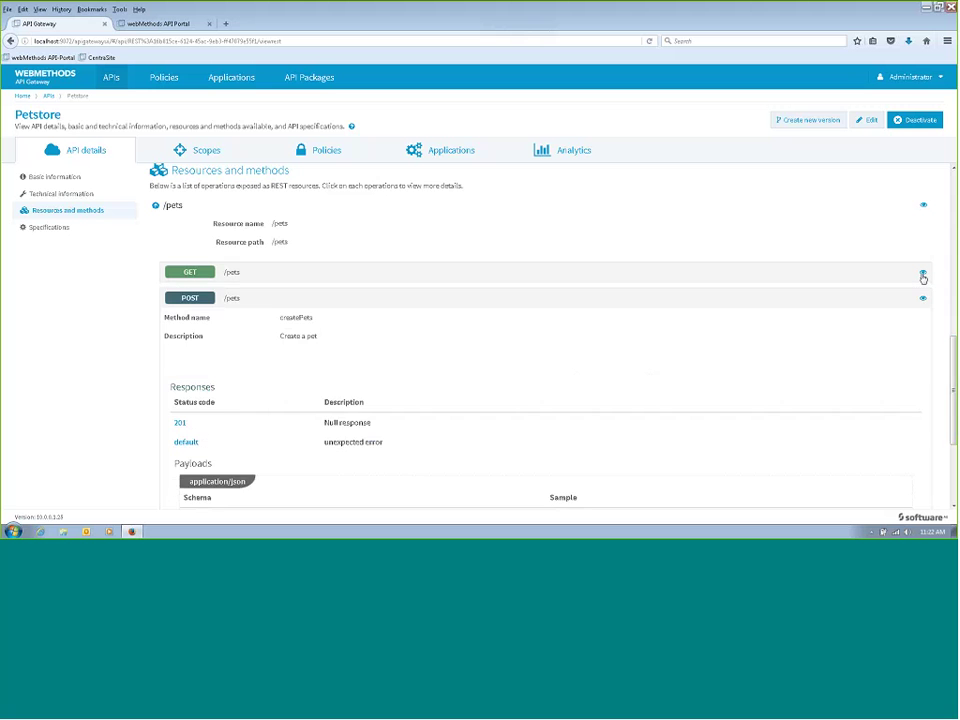
pyautogui.moveTo(956, 350); pyautogui.dragTo(956, 183)
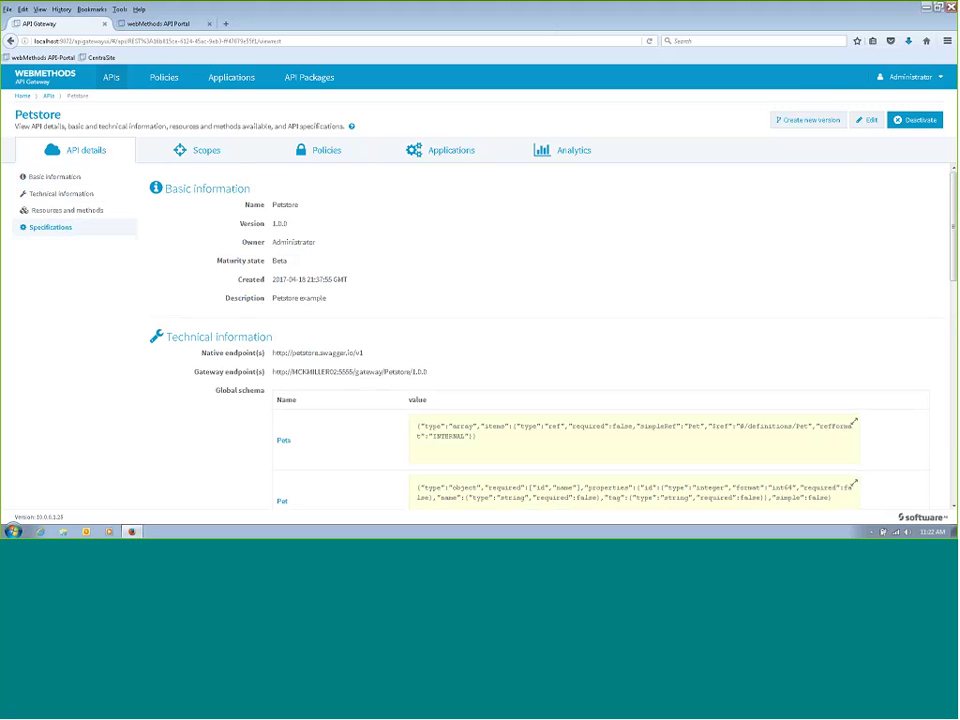
pyautogui.click(46, 96)
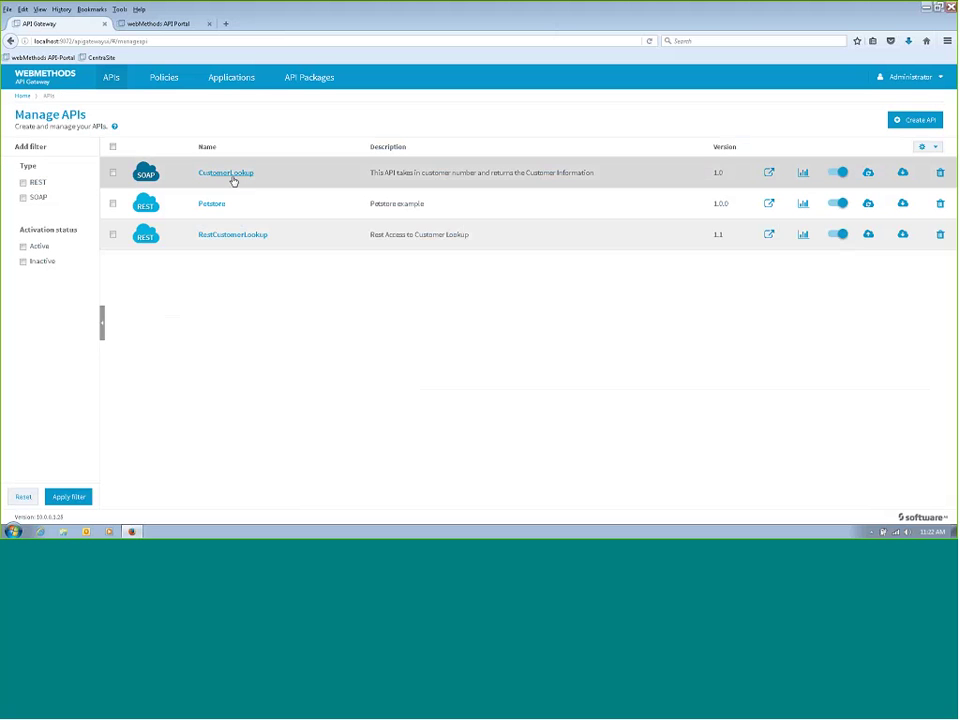
# Step: Examine the CustomerLookup API's policies for threat protection, identification and access, and traffic monitoring, including its Service Result Cache properties
pyautogui.click(228, 173)
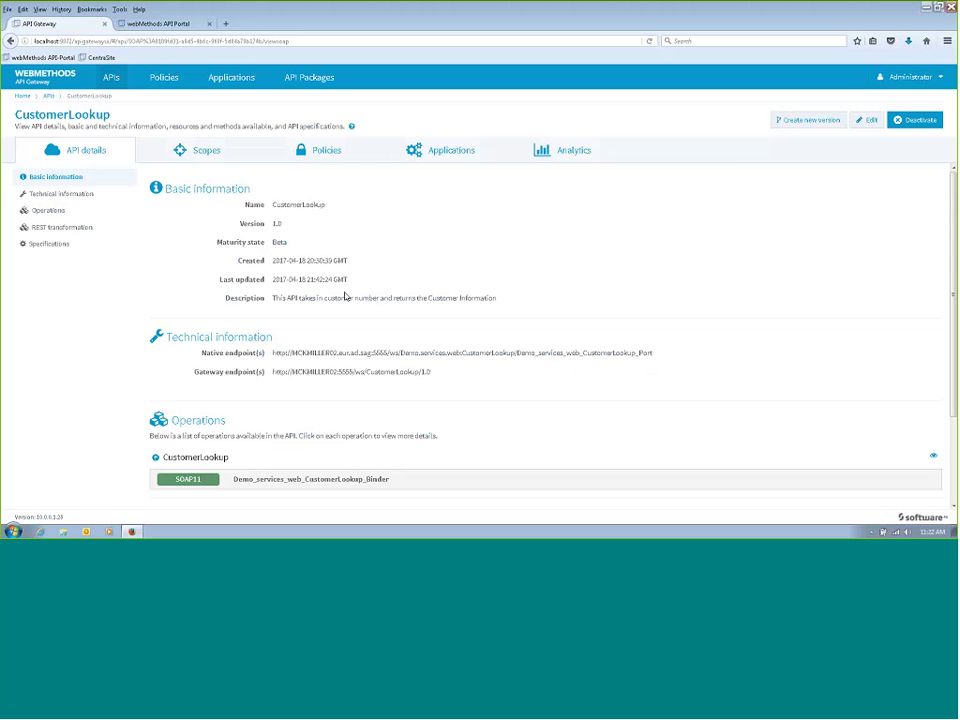
pyautogui.click(326, 150)
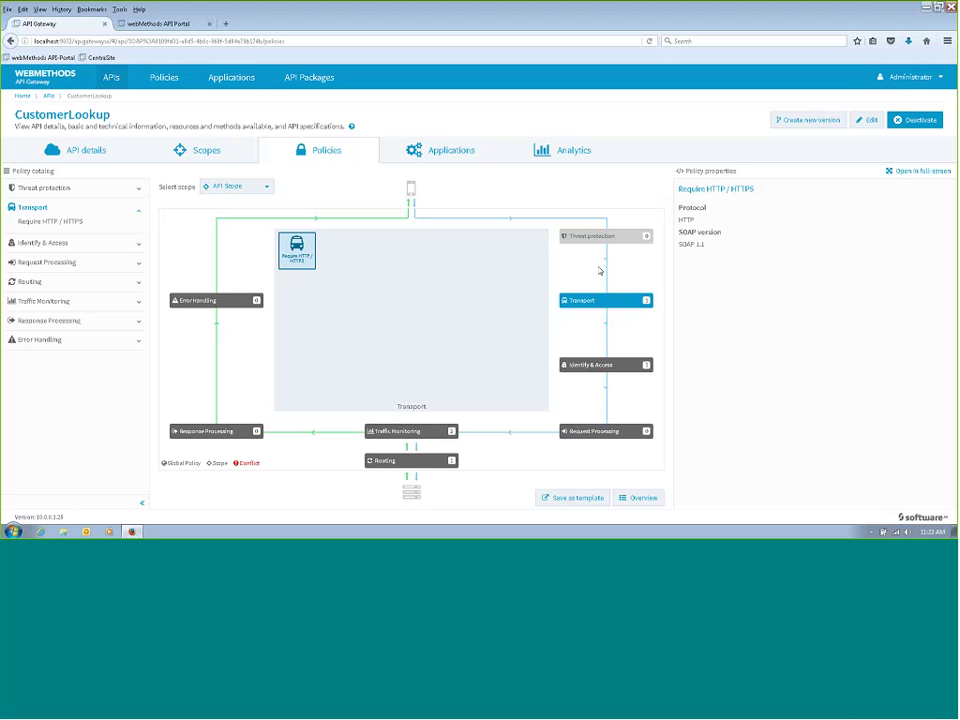
pyautogui.click(53, 190)
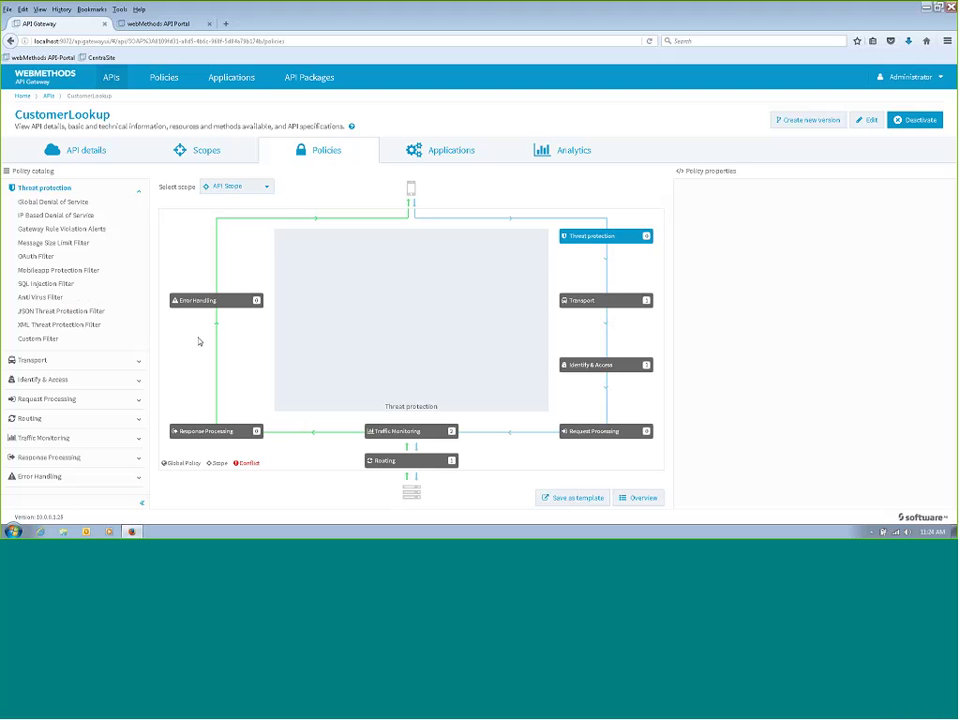
pyautogui.click(49, 379)
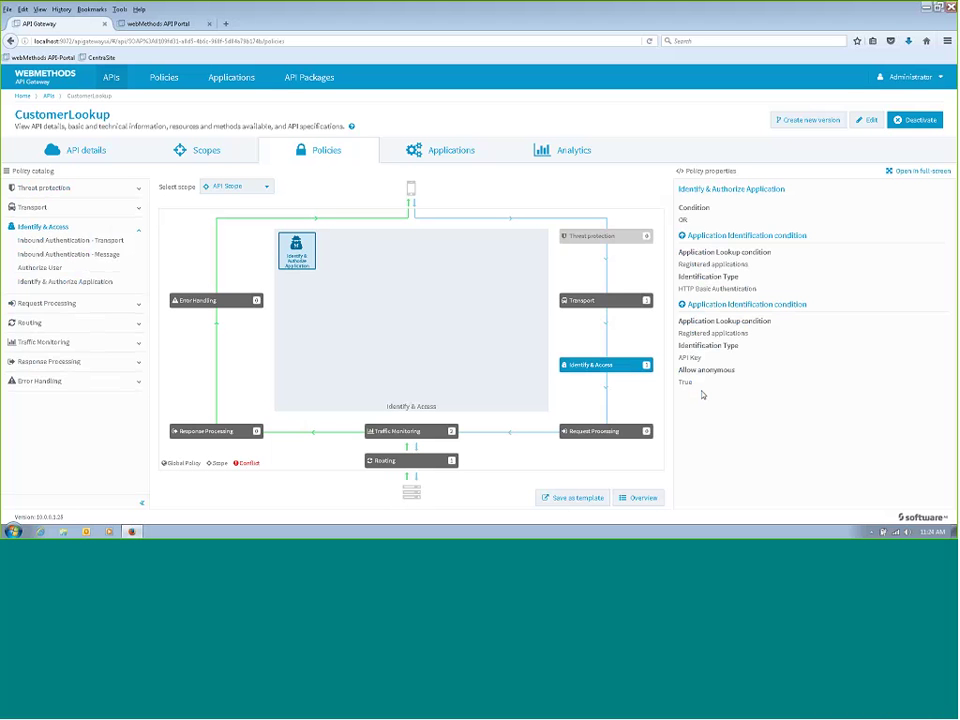
pyautogui.click(412, 434)
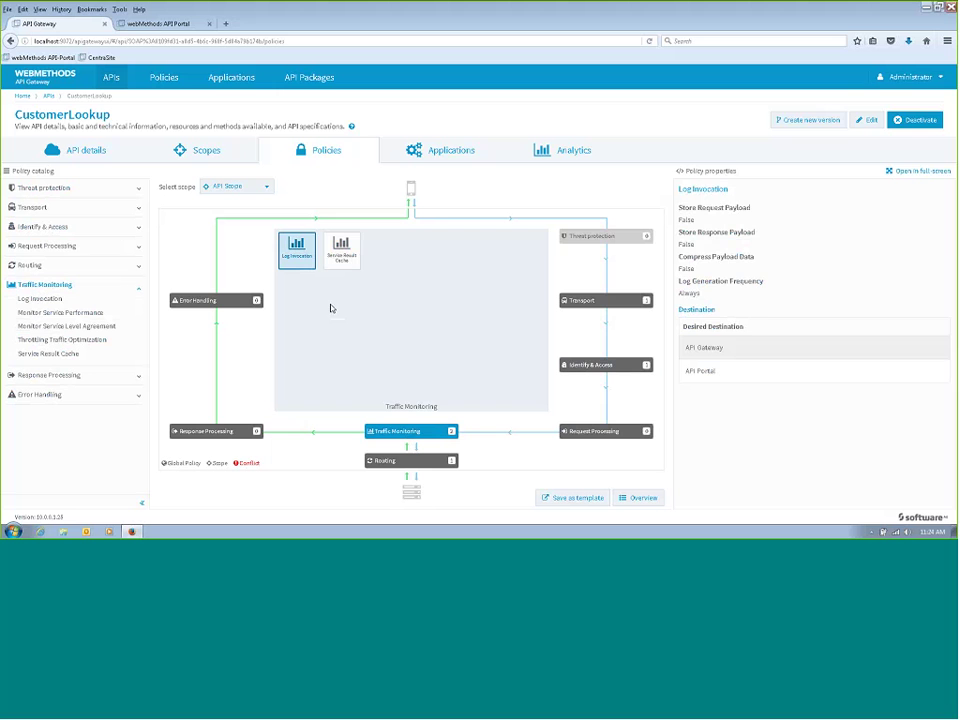
pyautogui.click(341, 249)
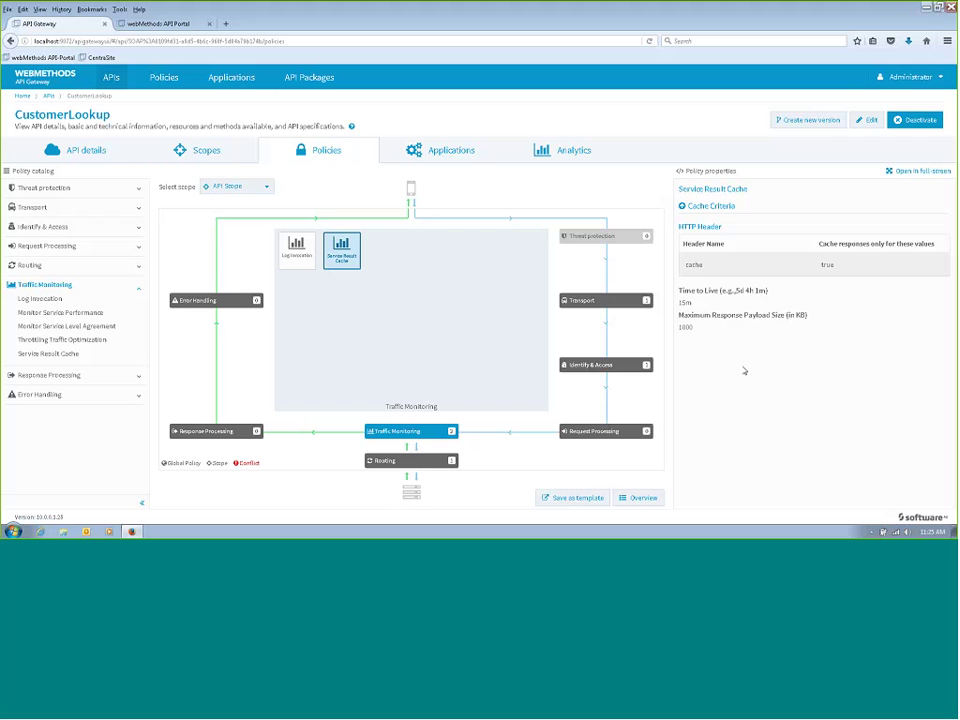
# Step: Review CustomerLookup's associated applications and its analytics charts, expanding the latest ERP System transactional runtime event
pyautogui.click(447, 155)
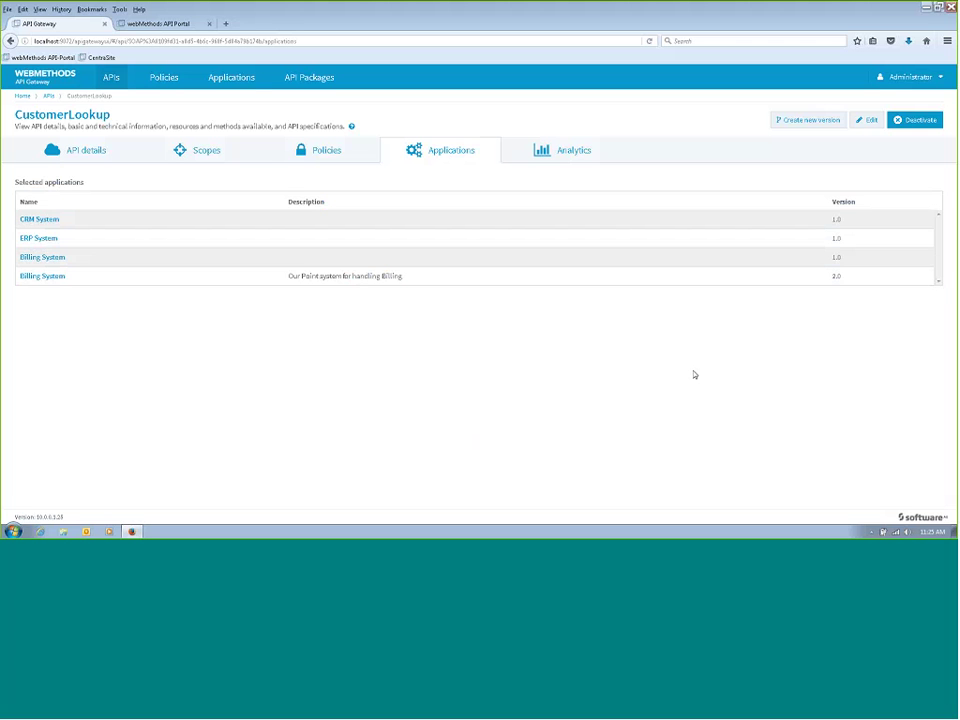
pyautogui.click(567, 155)
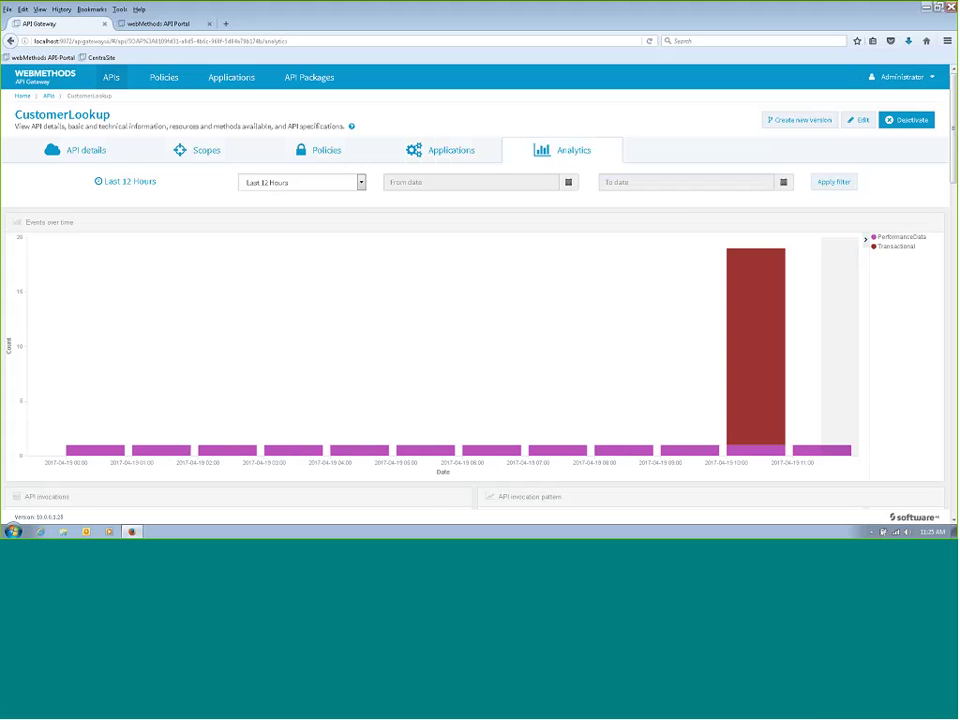
pyautogui.moveTo(947, 151); pyautogui.dragTo(947, 391)
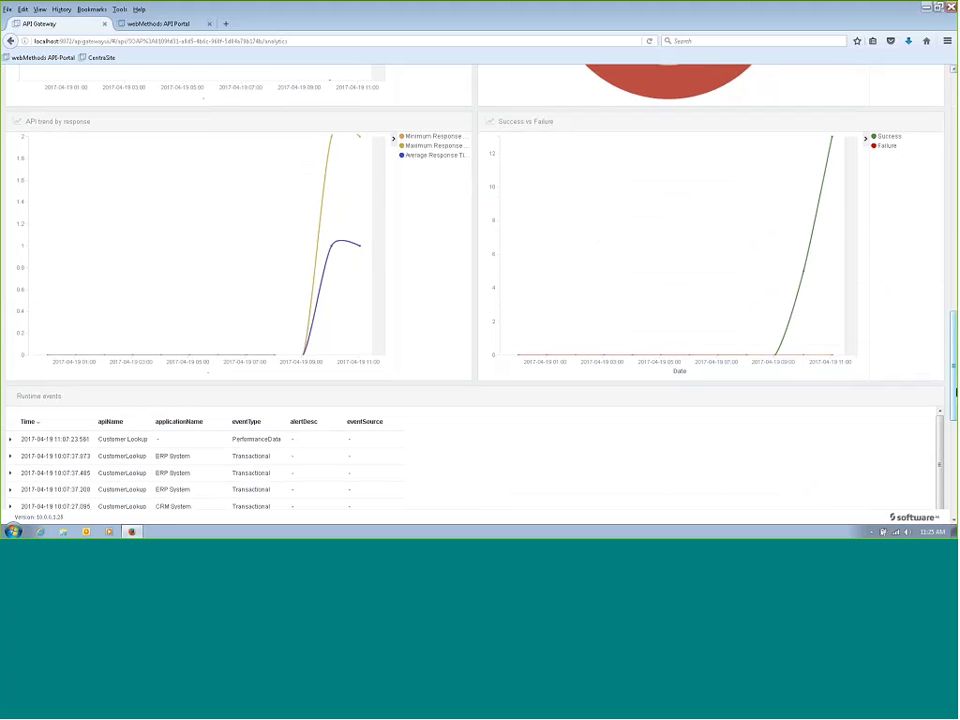
pyautogui.scroll(-3, 950, 455)
pyautogui.scroll(-2, 950, 455)
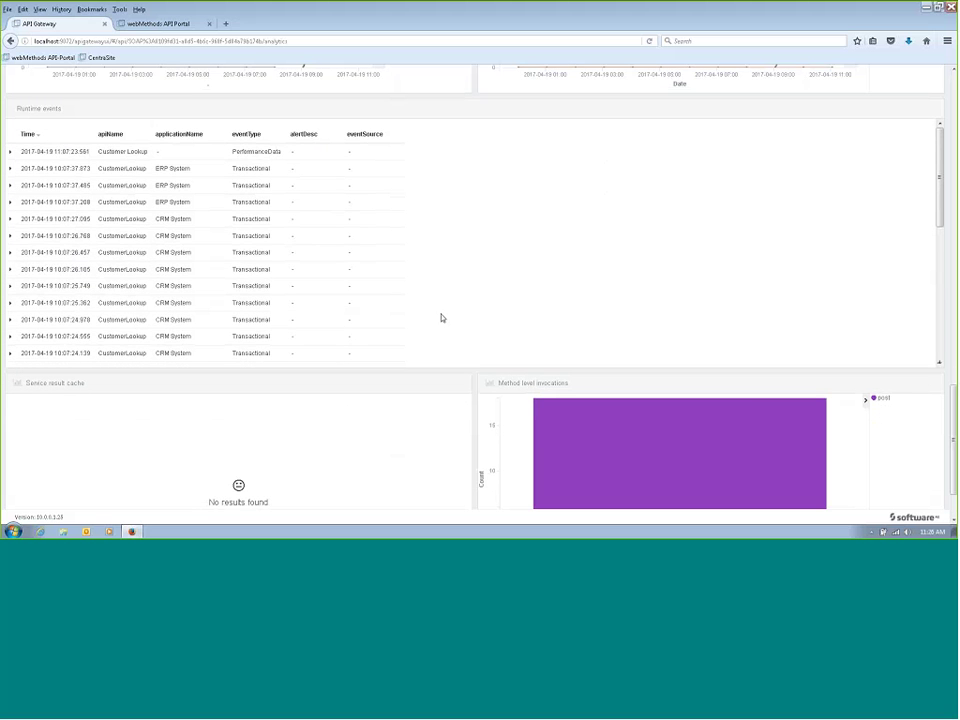
pyautogui.click(10, 169)
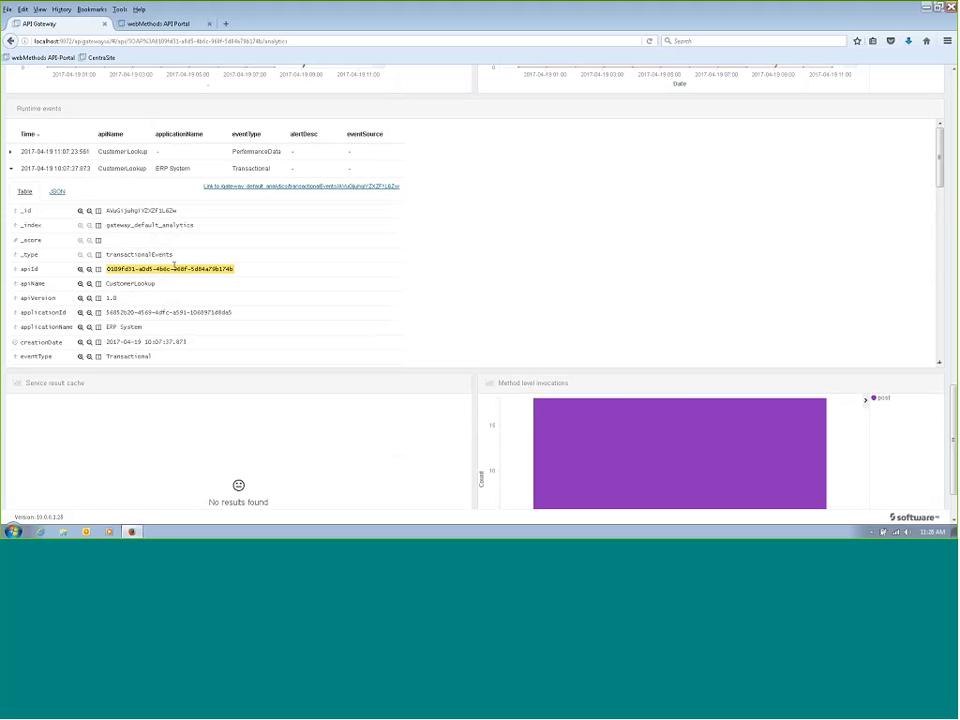
pyautogui.scroll(2, 955, 355)
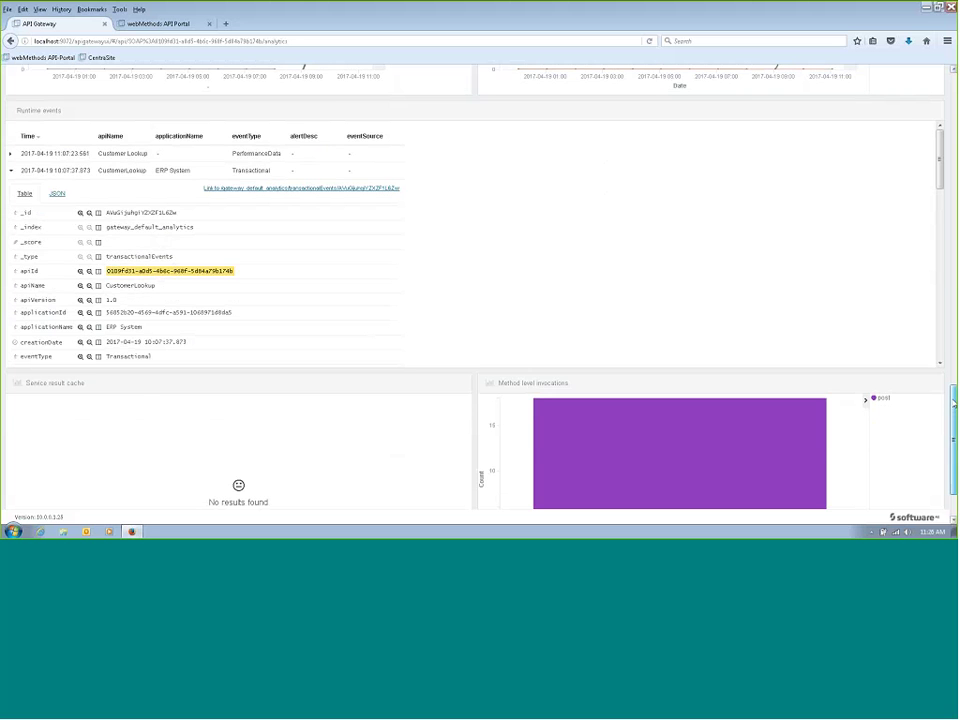
pyautogui.scroll(10, 447, 259)
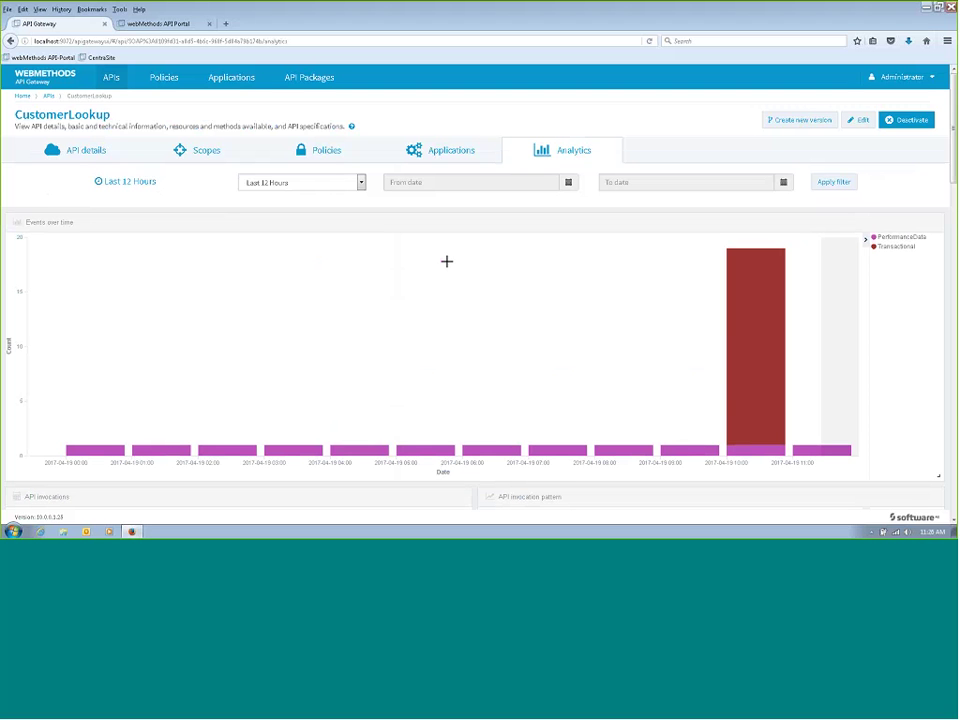
# Step: Examine the Customer Lookup API package with its plans and APIs, including the Bronze plan's pricing and throttling details
pyautogui.click(298, 81)
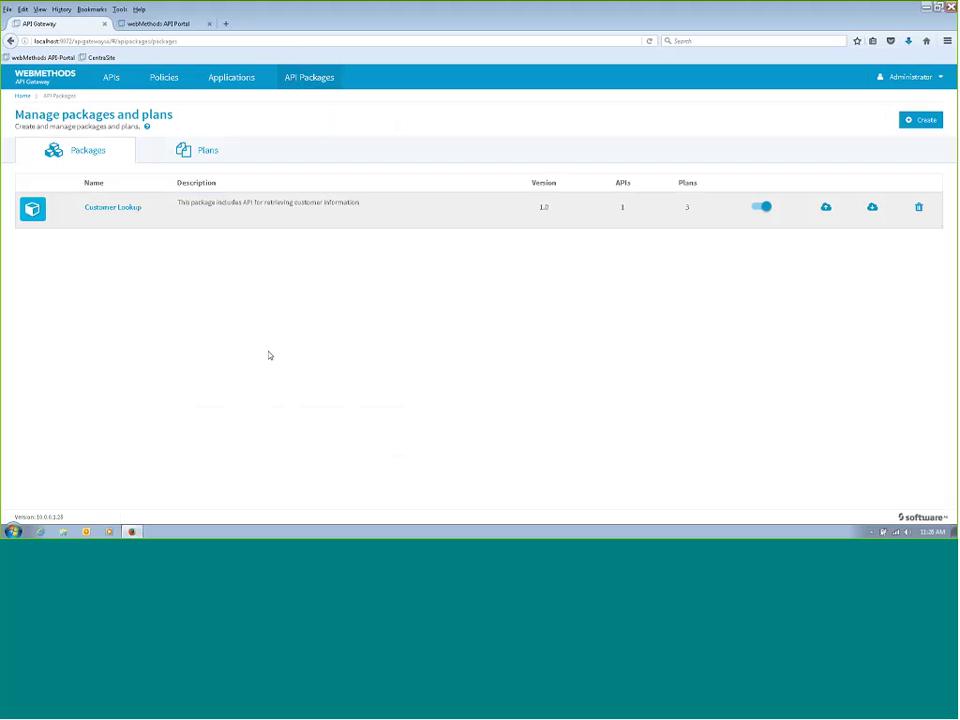
pyautogui.click(111, 208)
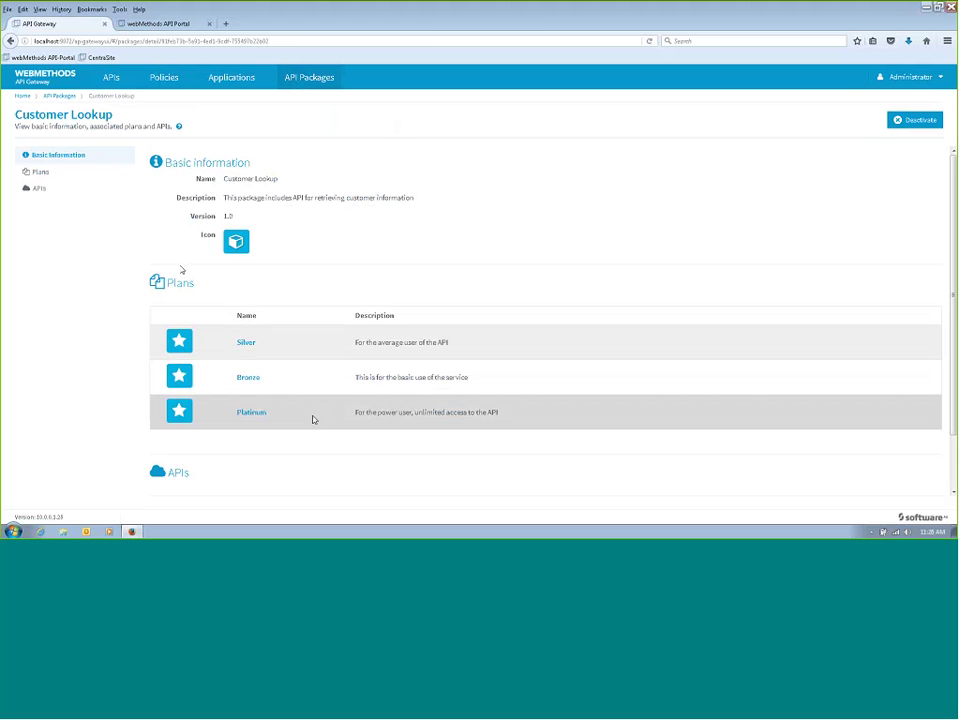
pyautogui.click(248, 378)
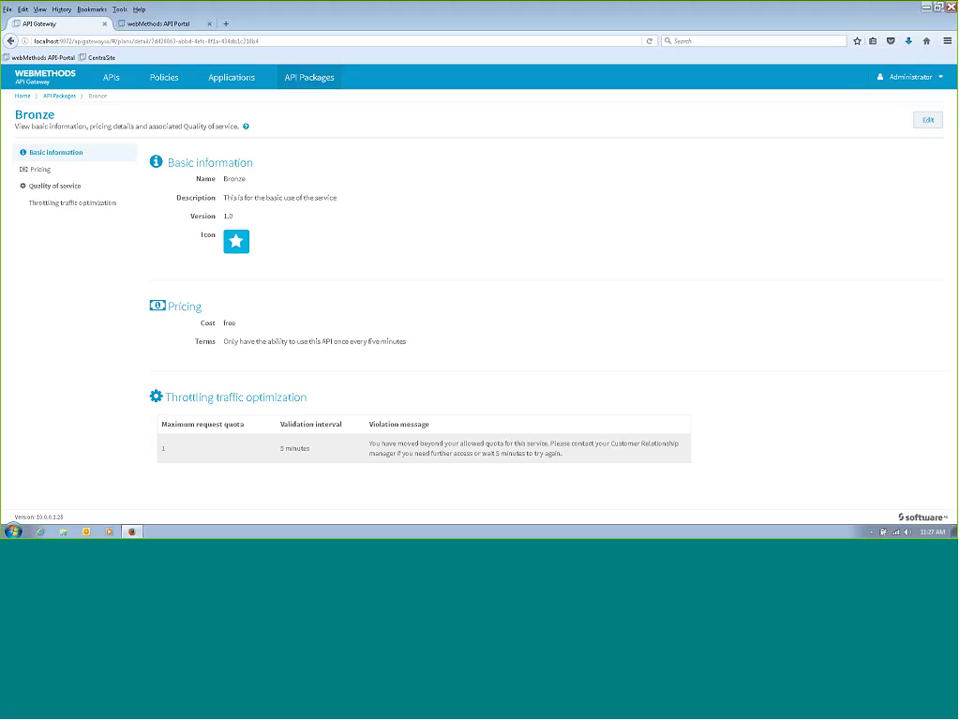
pyautogui.click(77, 93)
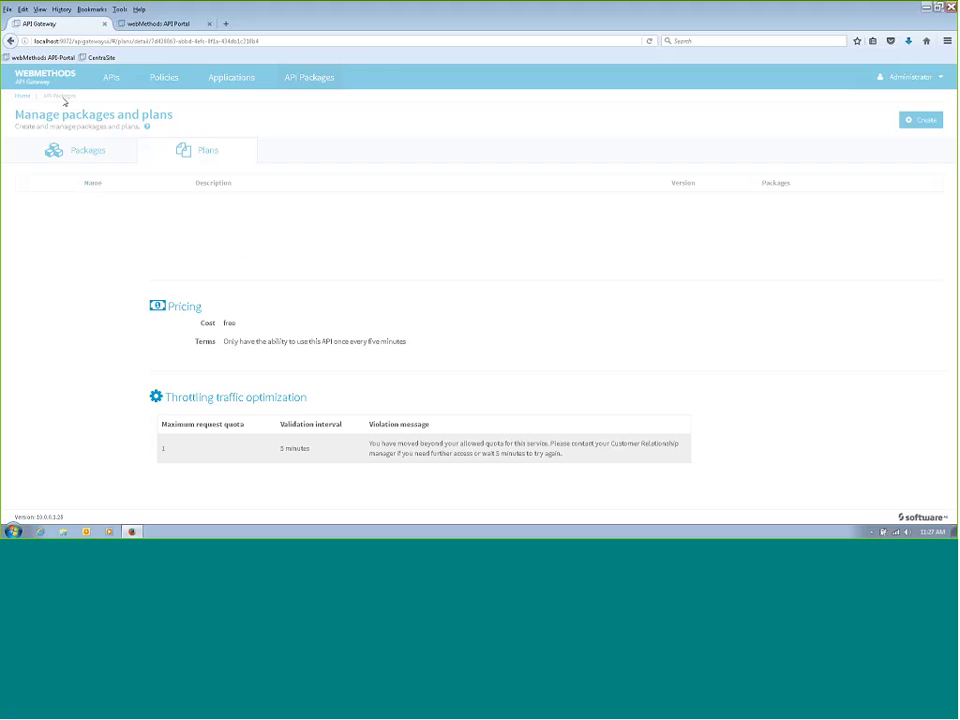
pyautogui.click(94, 152)
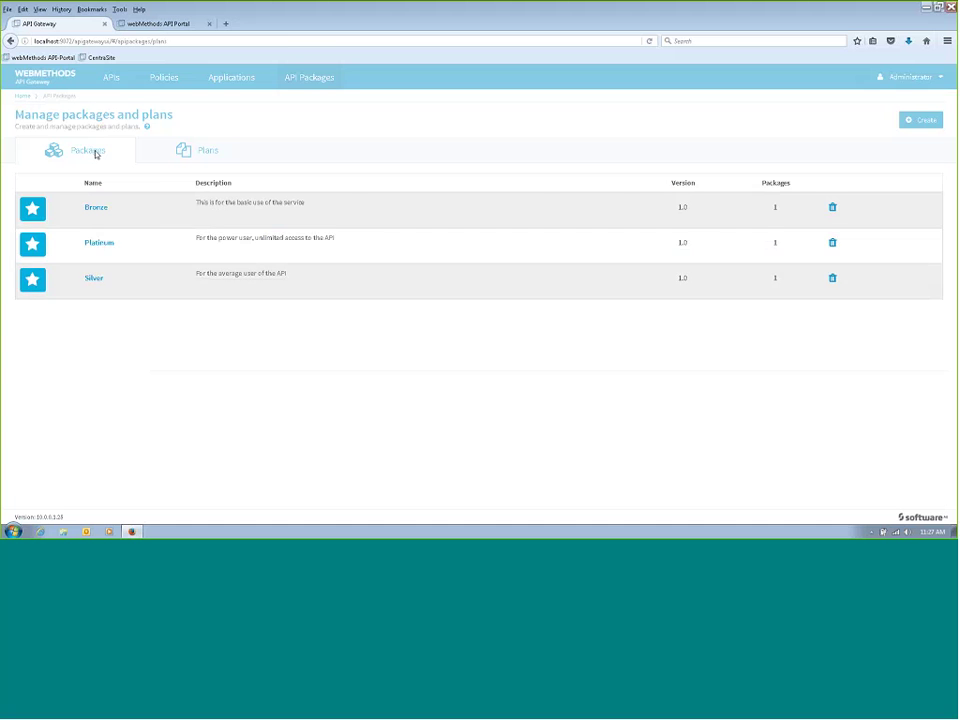
pyautogui.click(107, 208)
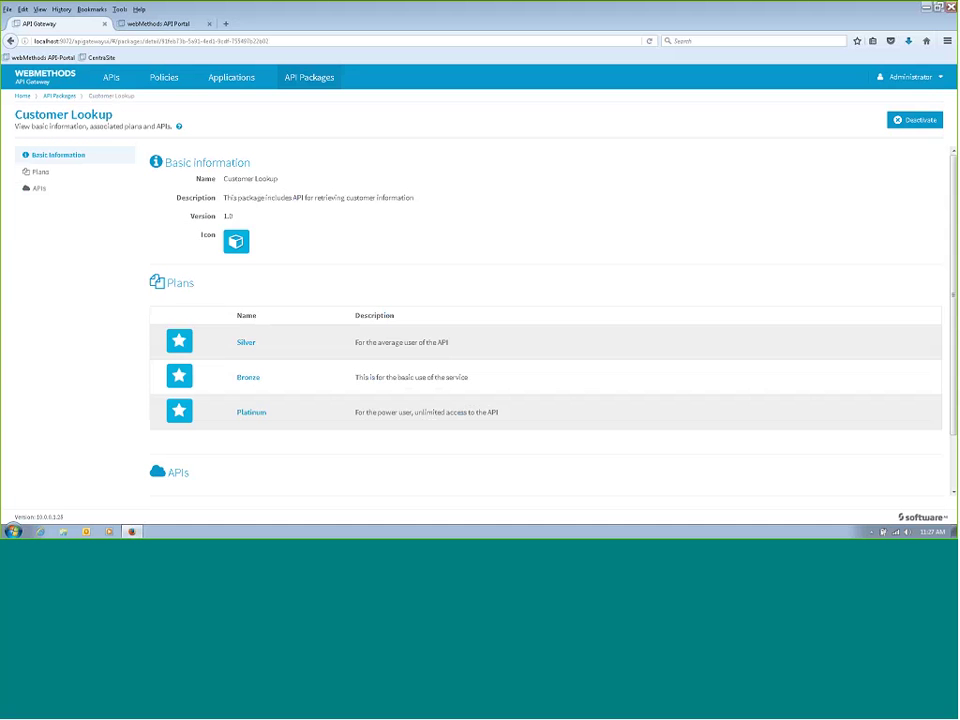
pyautogui.scroll(-2, 950, 300)
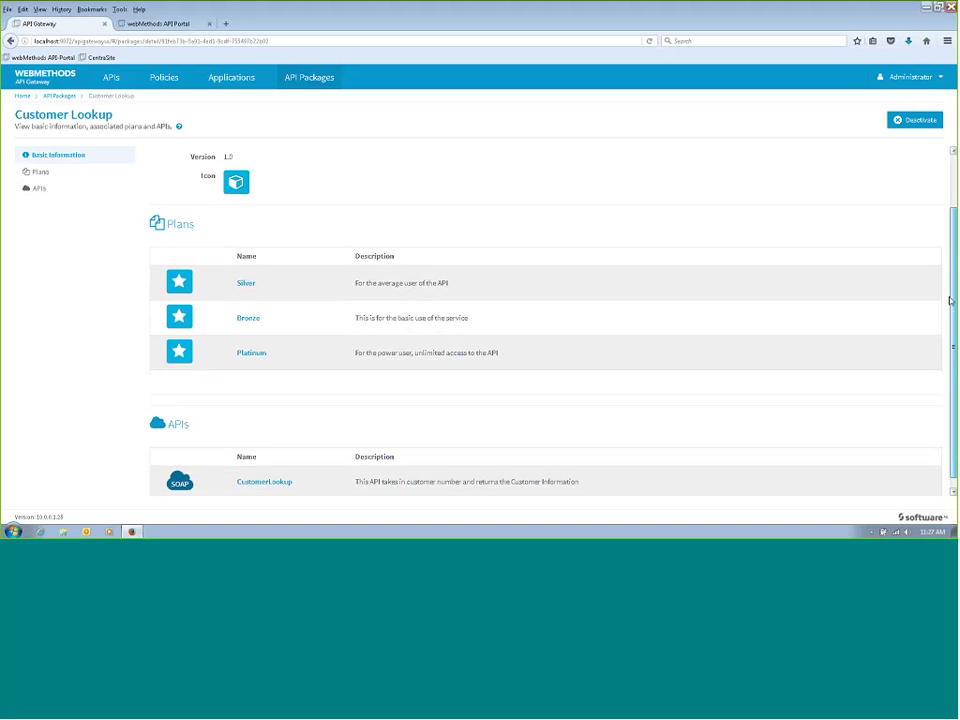
pyautogui.scroll(2, 950, 300)
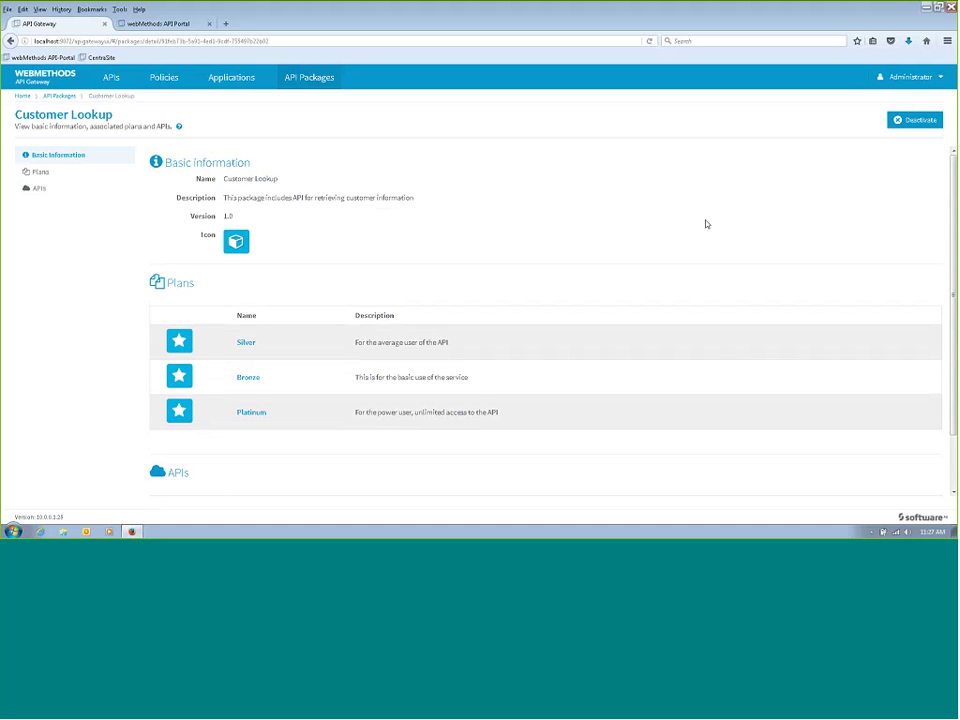
# Step: Return to the API packages list and open the gateway-wide Analytics summary
pyautogui.click(318, 78)
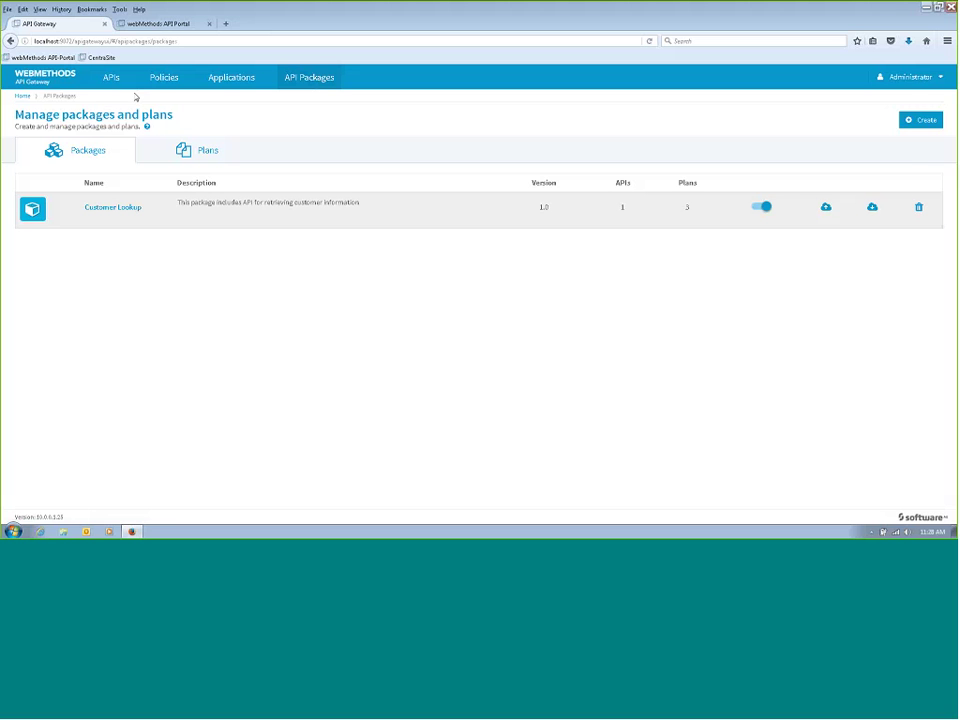
pyautogui.click(908, 77)
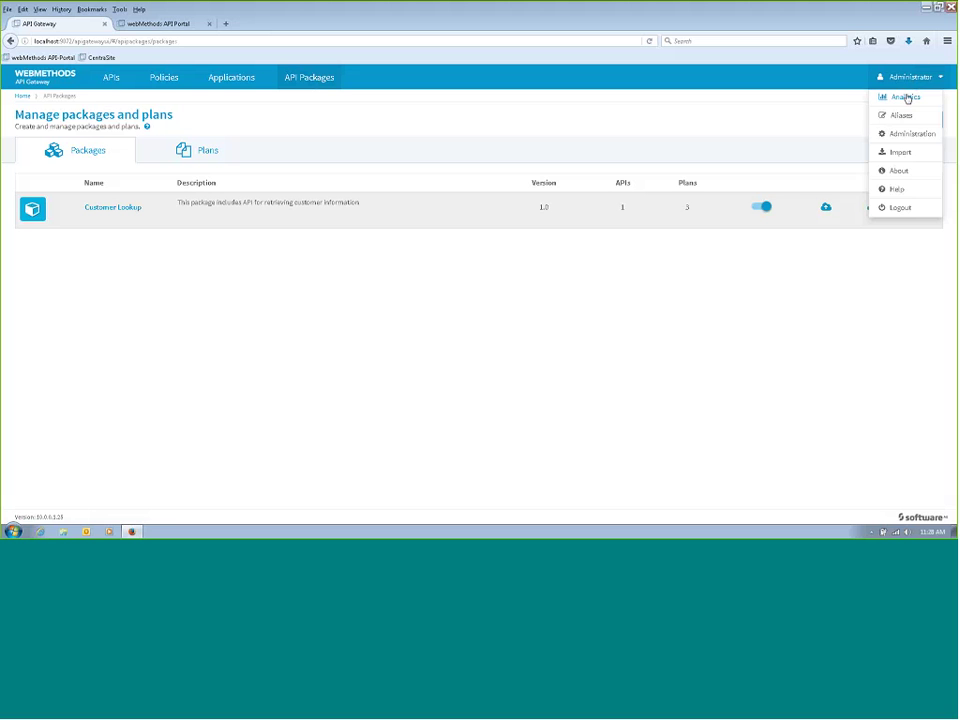
pyautogui.click(906, 97)
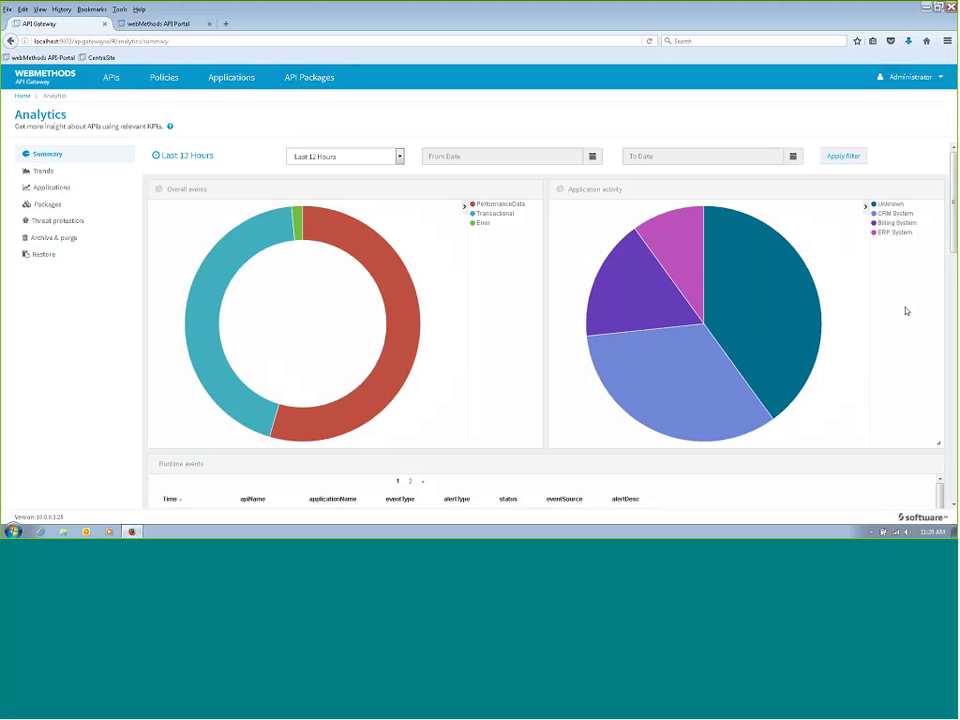
# Step: Review the Analytics summary charts and the Trends view's events over time, inspecting the 10:00 transactional events
pyautogui.moveTo(688, 268)
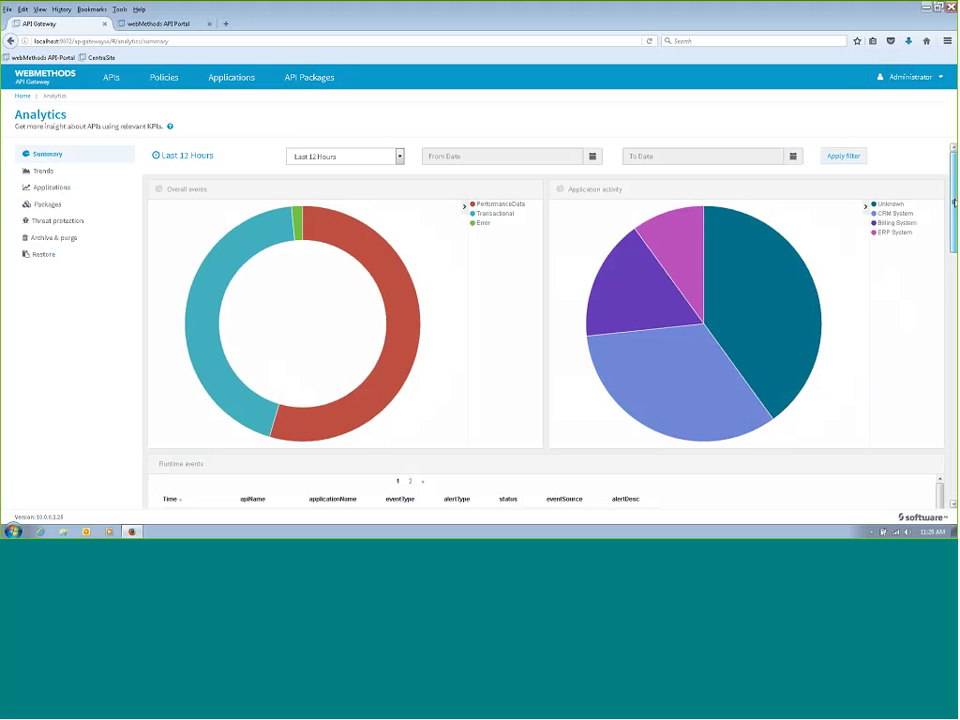
pyautogui.moveTo(953, 203)
pyautogui.mouseDown()
pyautogui.moveTo(939, 431)
pyautogui.moveTo(953, 465)
pyautogui.moveTo(953, 190)
pyautogui.mouseUp()
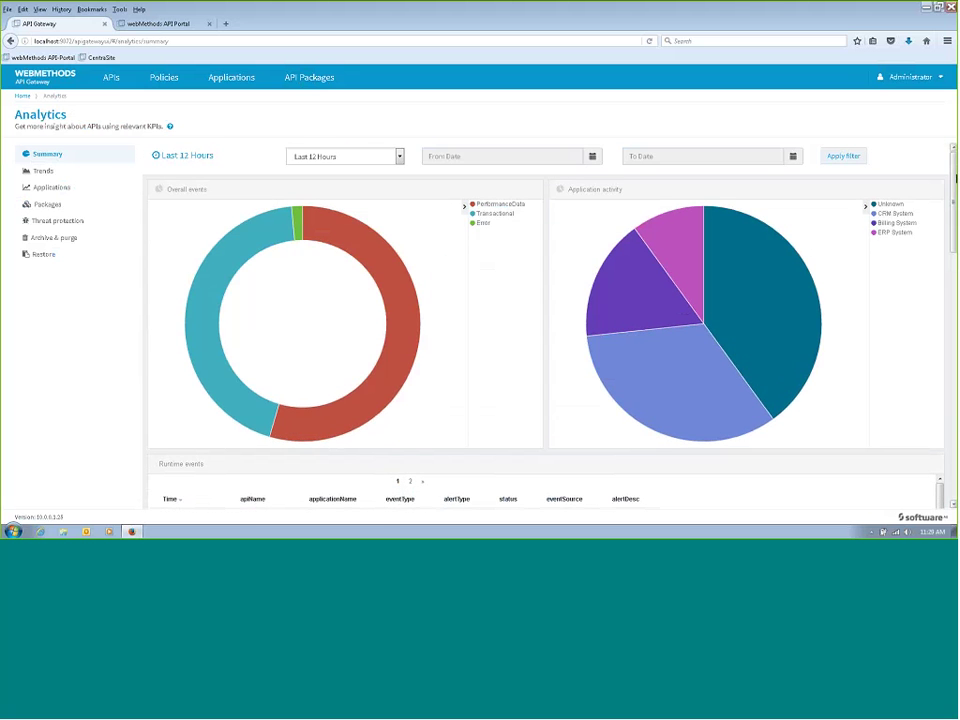
pyautogui.click(44, 173)
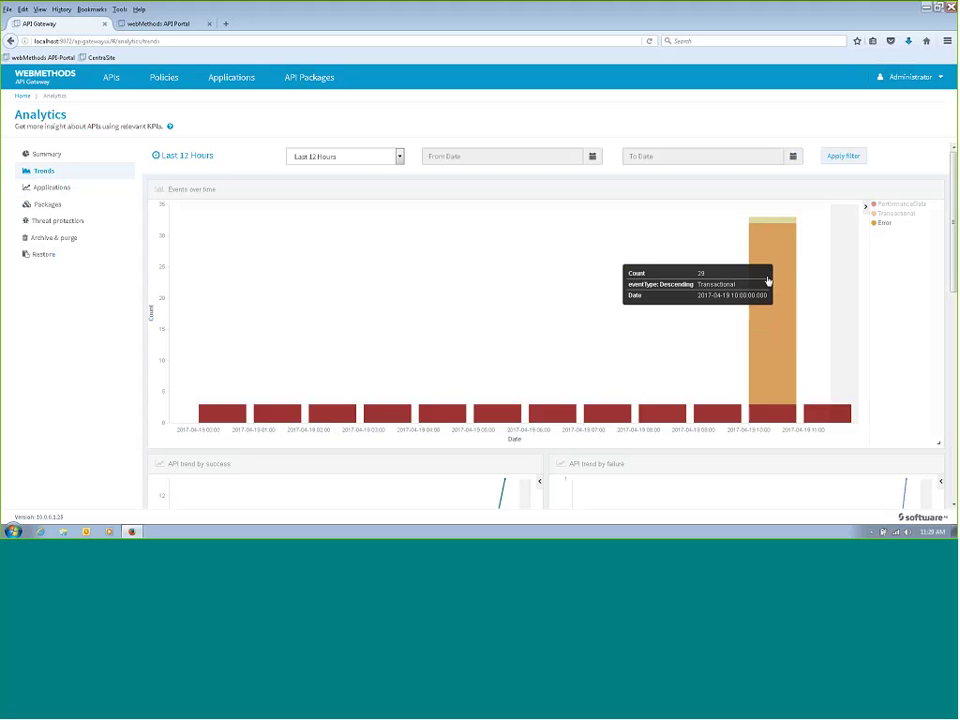
pyautogui.moveTo(790, 283)
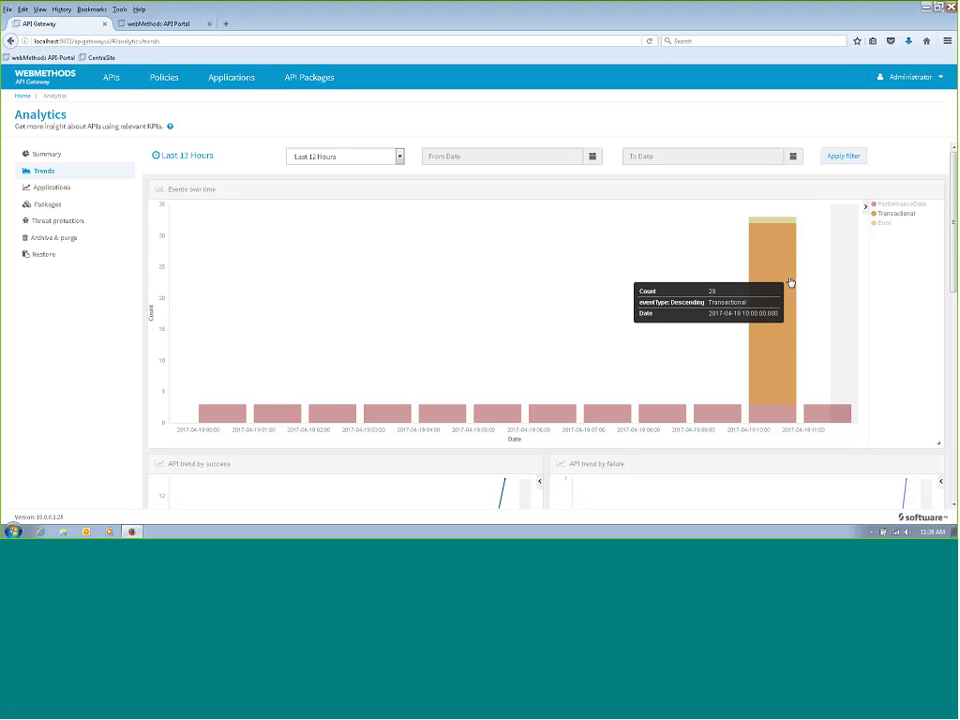
# Step: Review the version 1.0 Billing System application's identifiers and access tokens, and return to the list of managed APIs
pyautogui.click(233, 79)
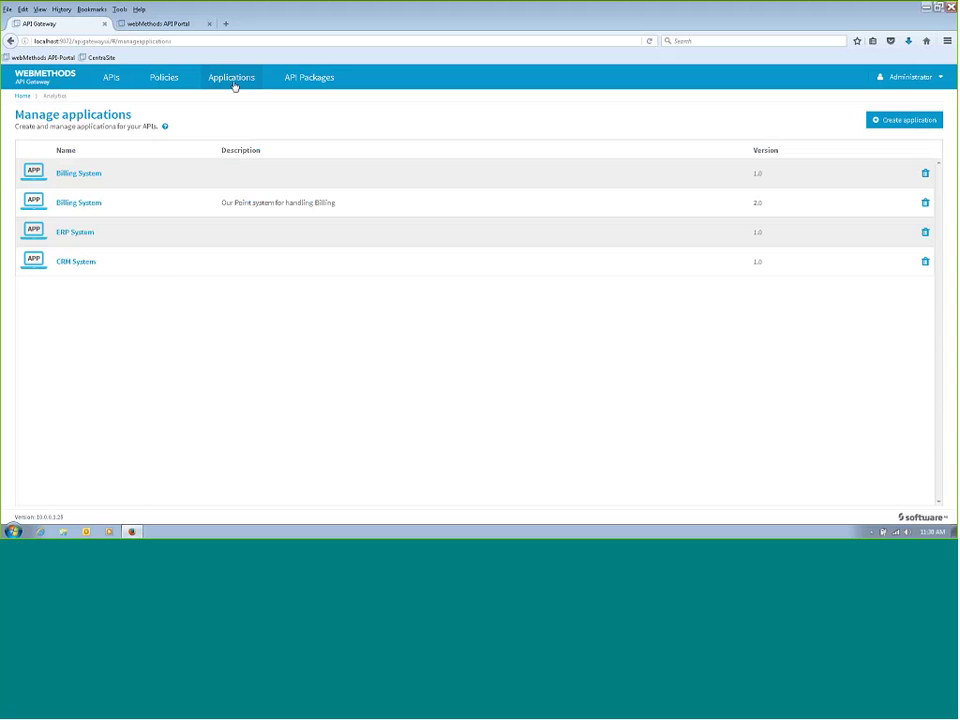
pyautogui.click(75, 174)
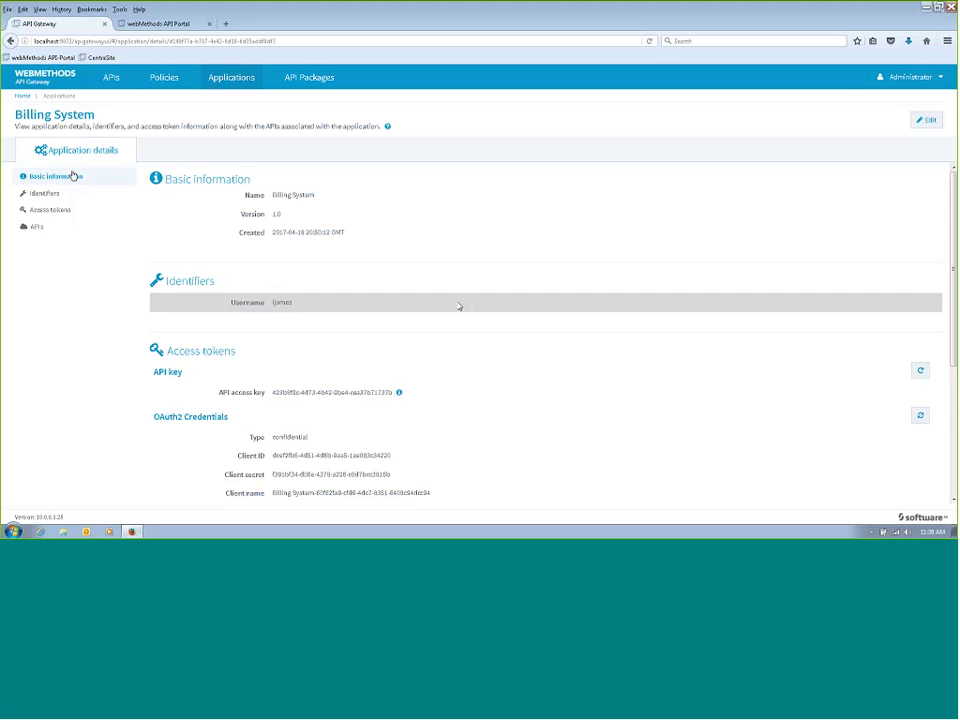
pyautogui.scroll(-2, 331, 254)
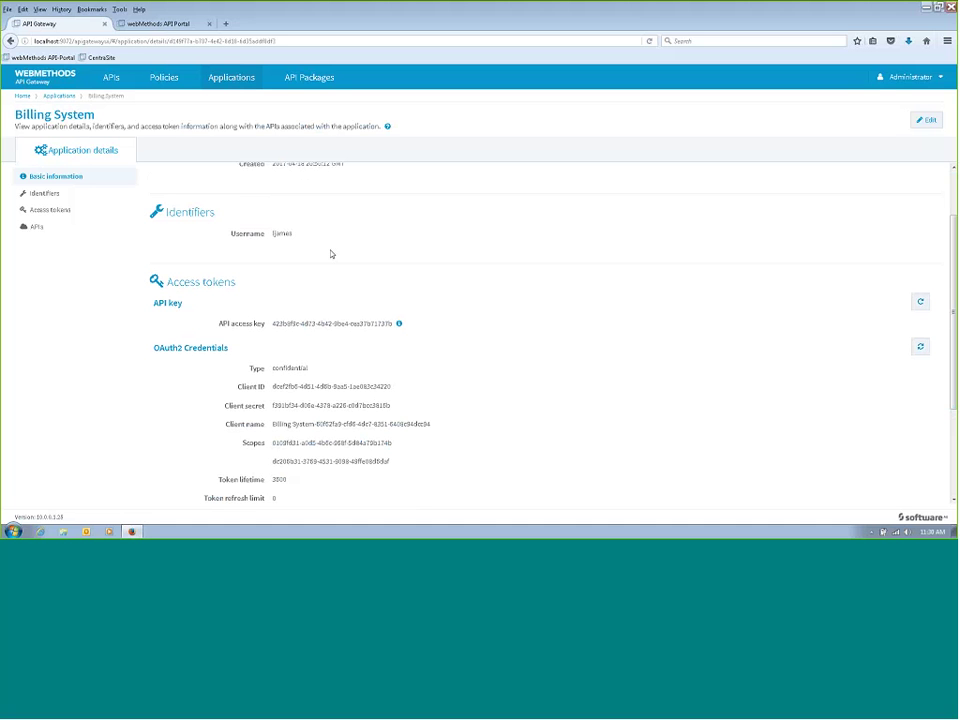
pyautogui.moveTo(955, 292); pyautogui.dragTo(952, 240)
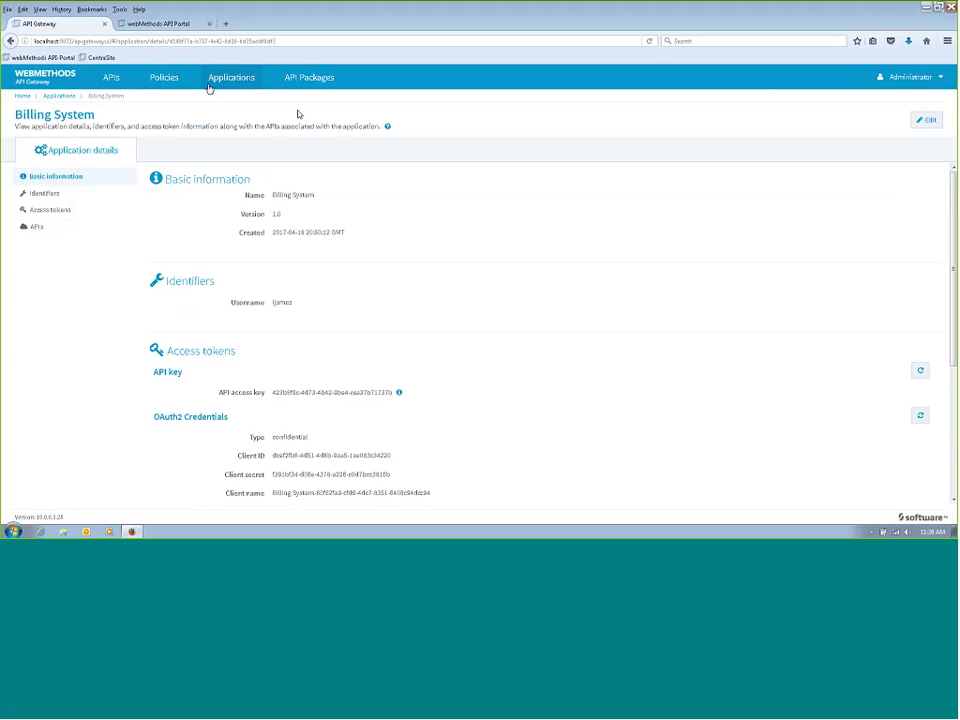
pyautogui.click(109, 79)
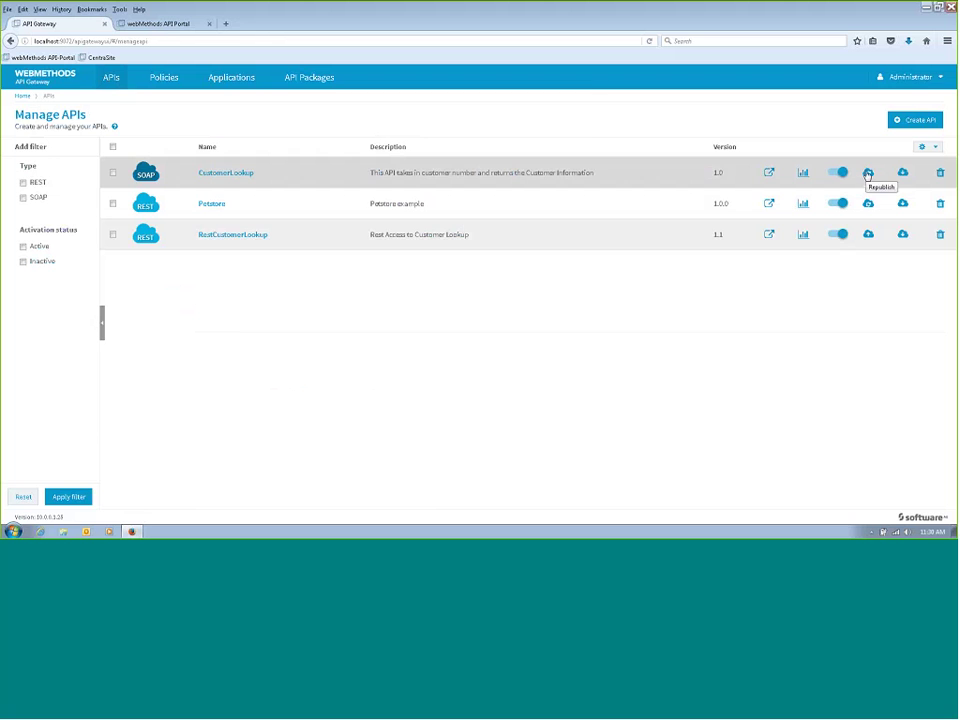
# Step: Switch to webMethods API Portal, open the API Gallery and search for "custom"
pyautogui.click(172, 27)
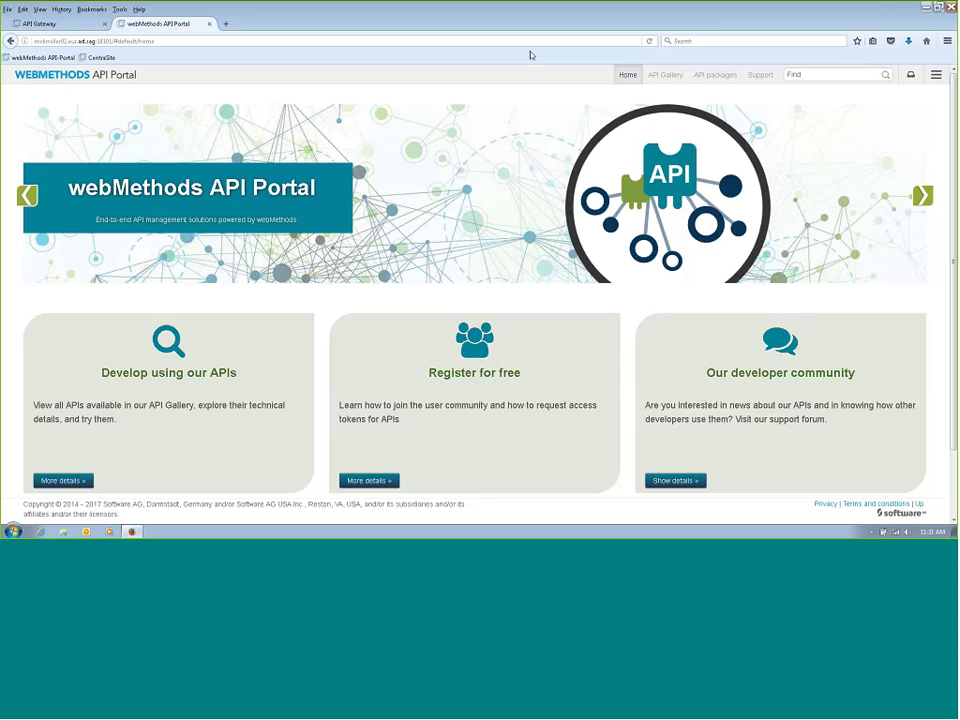
pyautogui.click(661, 76)
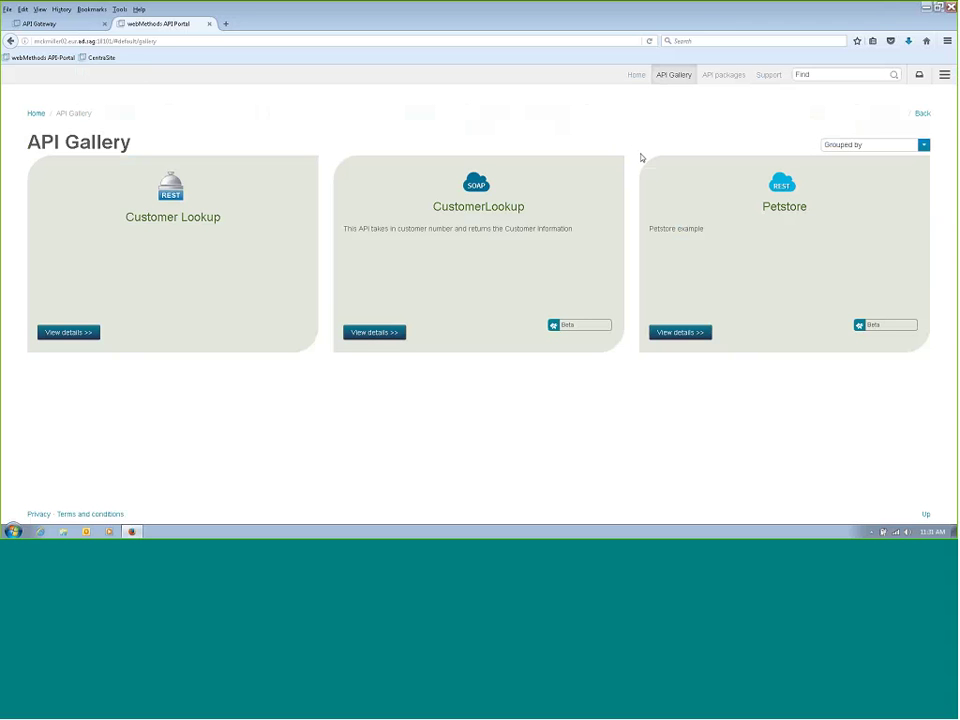
pyautogui.click(813, 73)
pyautogui.write('custom')
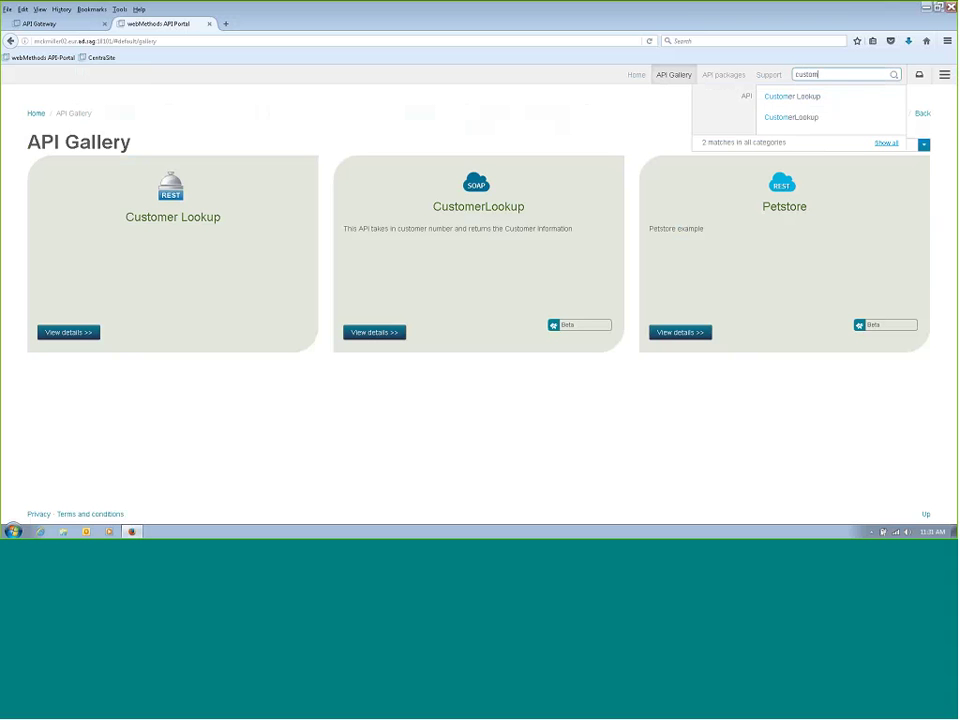
pyautogui.press('Return')
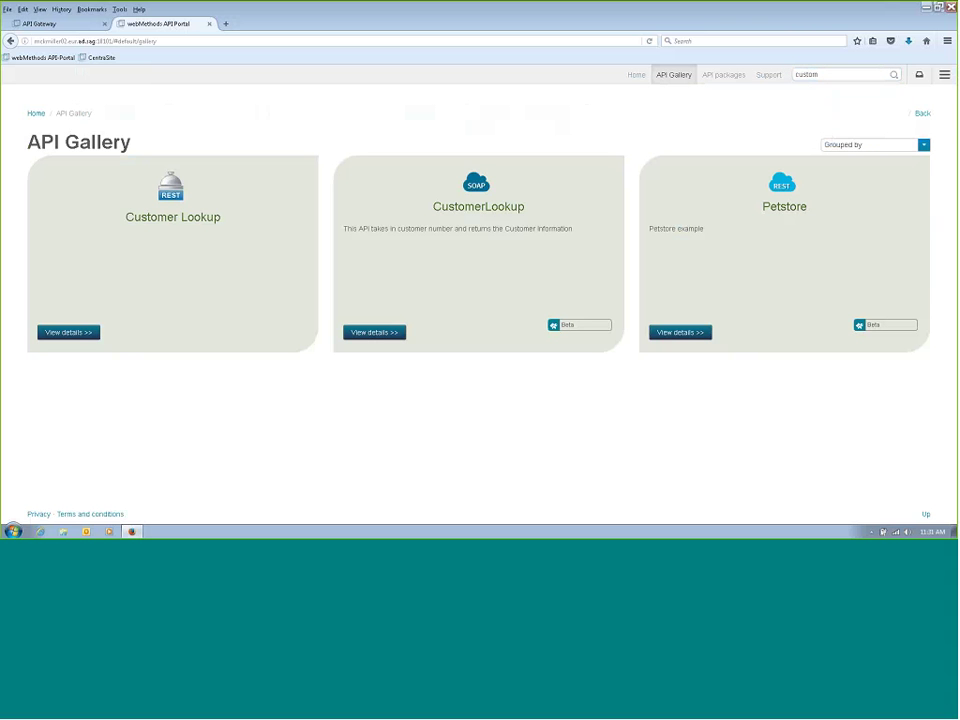
# Step: Check the gallery's grouping options, and examine the Petstore API's /pets resource with the parameters of its List all pets method
pyautogui.click(924, 145)
pyautogui.click(761, 120)
pyautogui.click(681, 332)
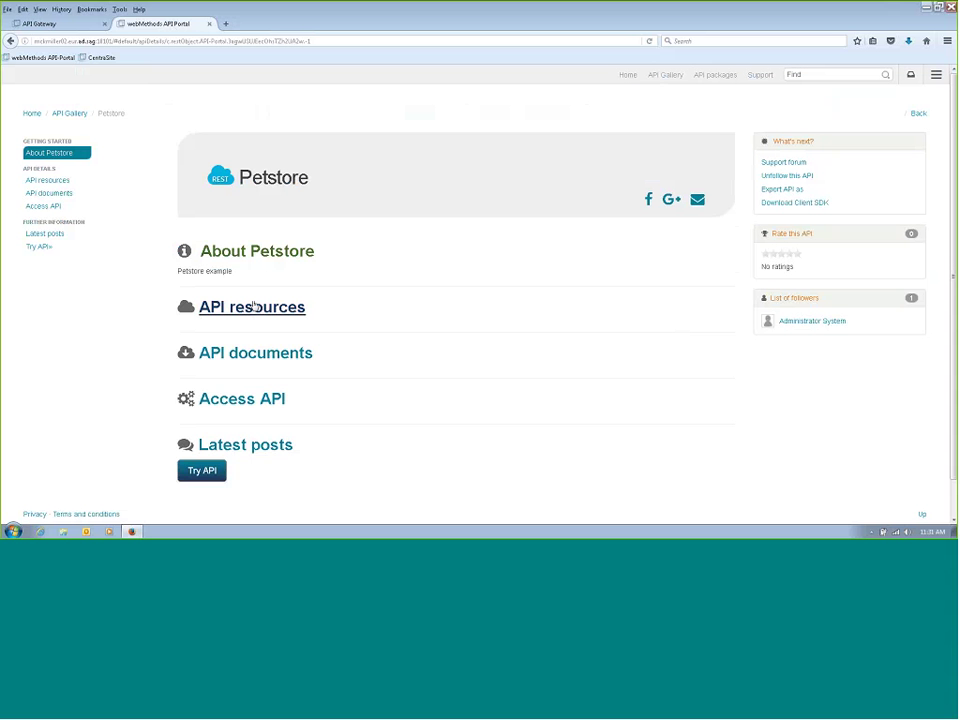
pyautogui.click(187, 352)
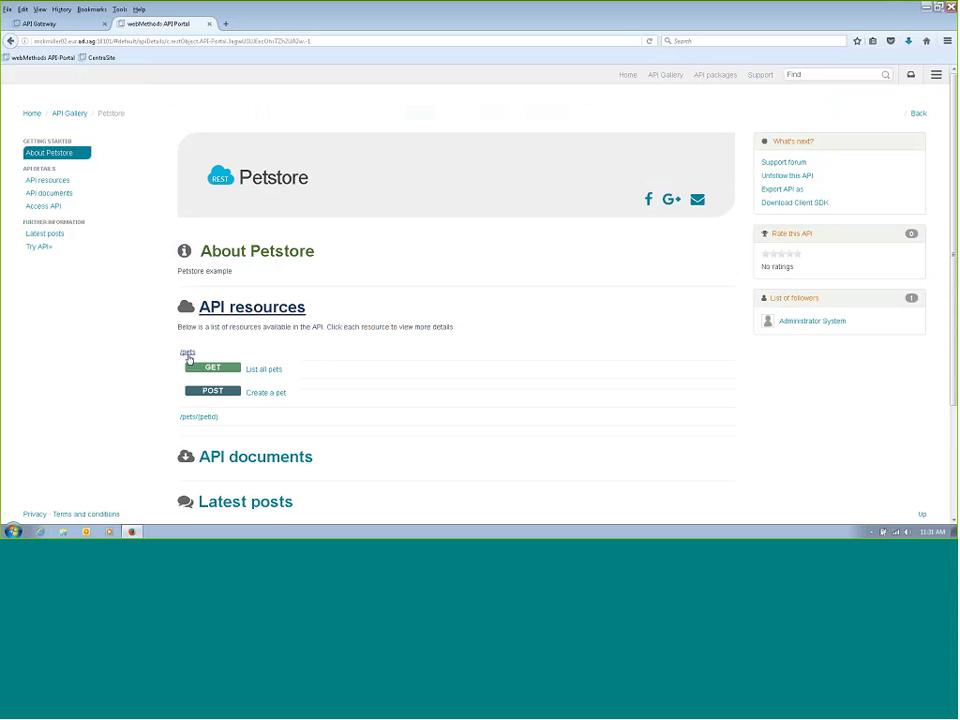
pyautogui.click(262, 370)
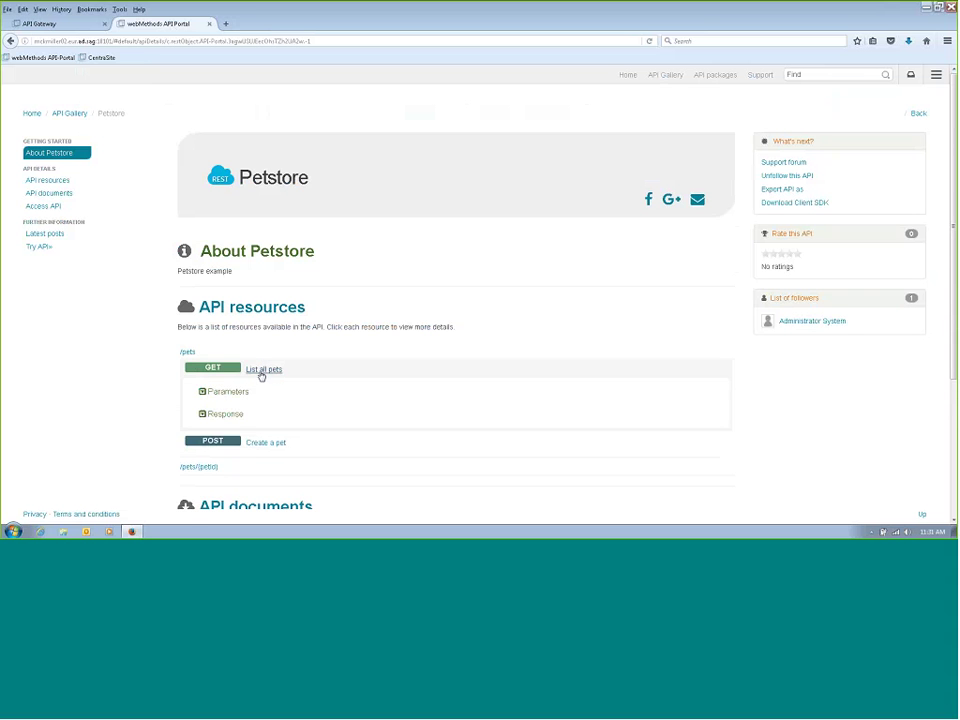
pyautogui.click(228, 392)
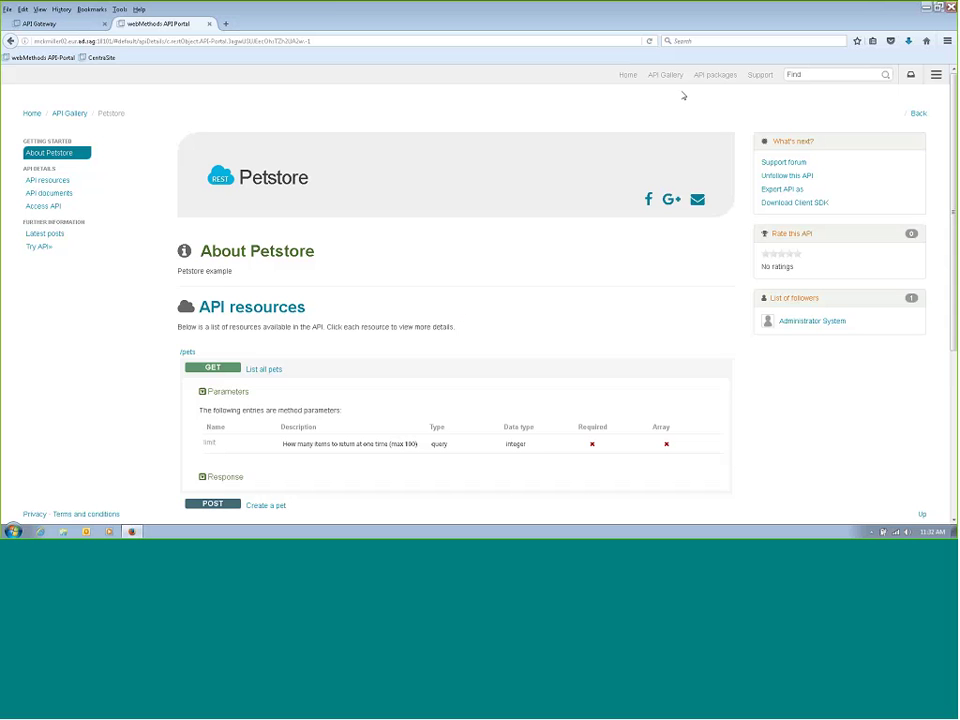
# Step: Open the Customer Lookup API package and review its Bronze, Platinum and Silver plans
pyautogui.click(716, 77)
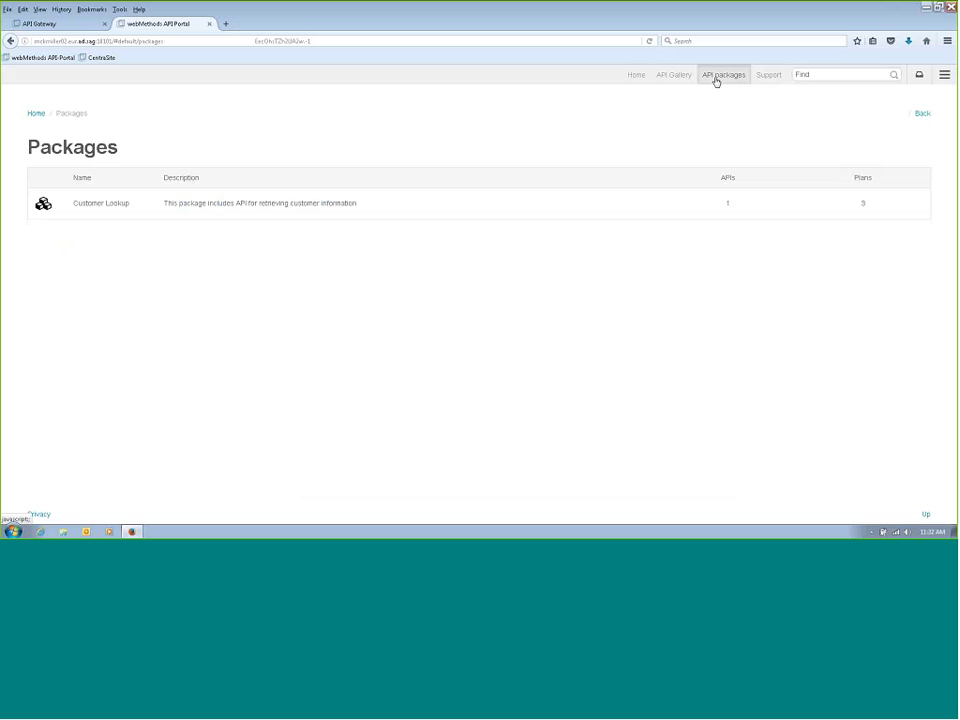
pyautogui.click(99, 205)
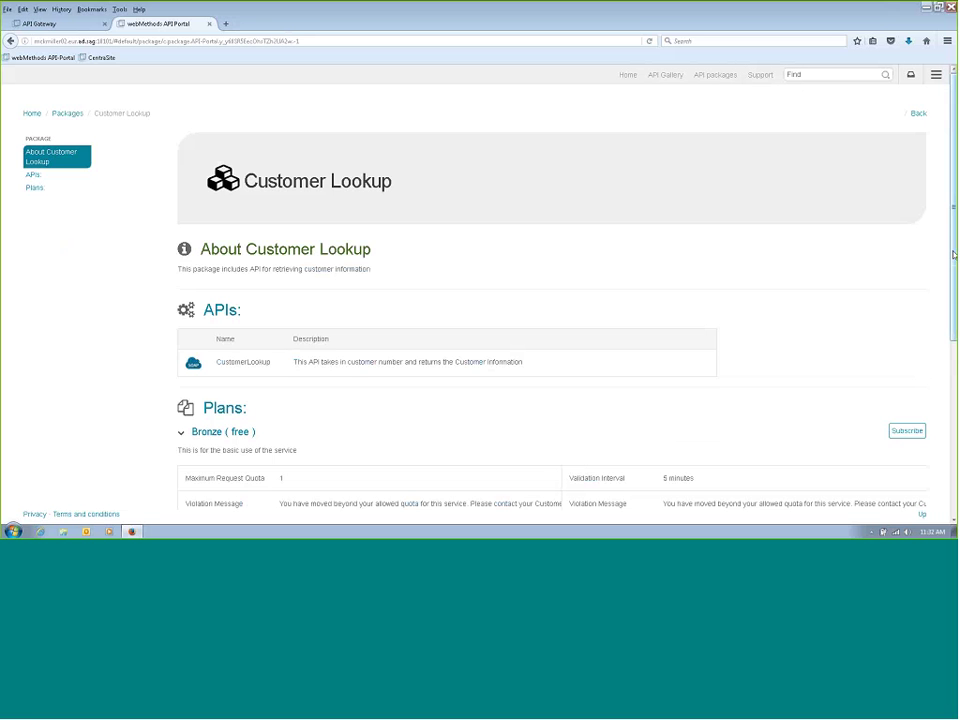
pyautogui.moveTo(954, 184); pyautogui.dragTo(947, 399)
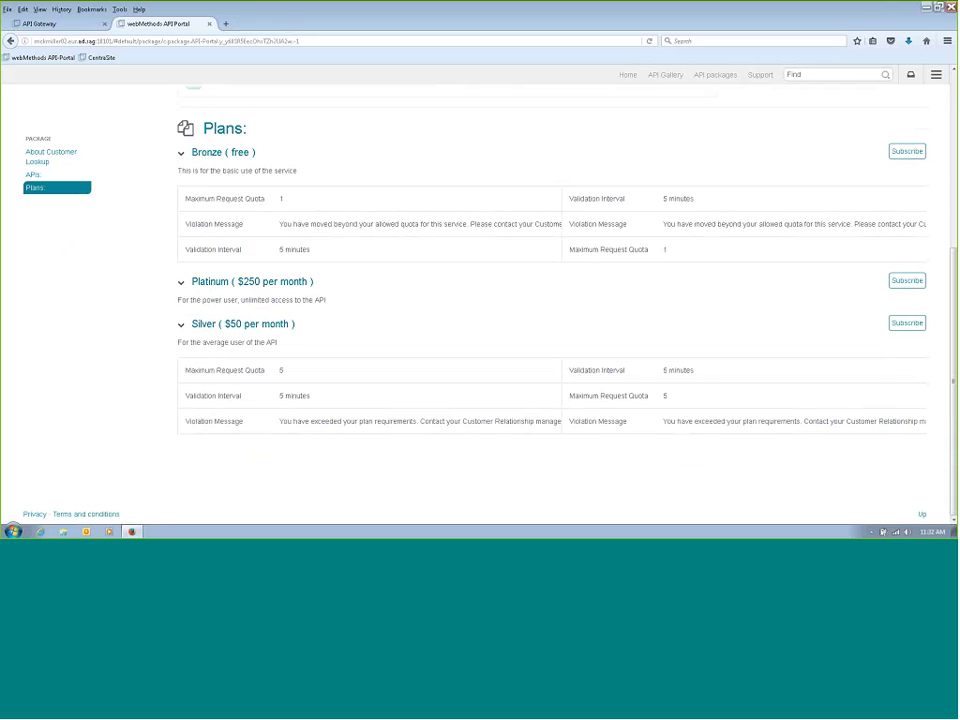
# Step: Subscribe to the Platinum plan, requesting a token for "WebMethods Wednesday App" with the description "WebMethods Wednesday App for demo"
pyautogui.click(903, 283)
pyautogui.click(377, 204)
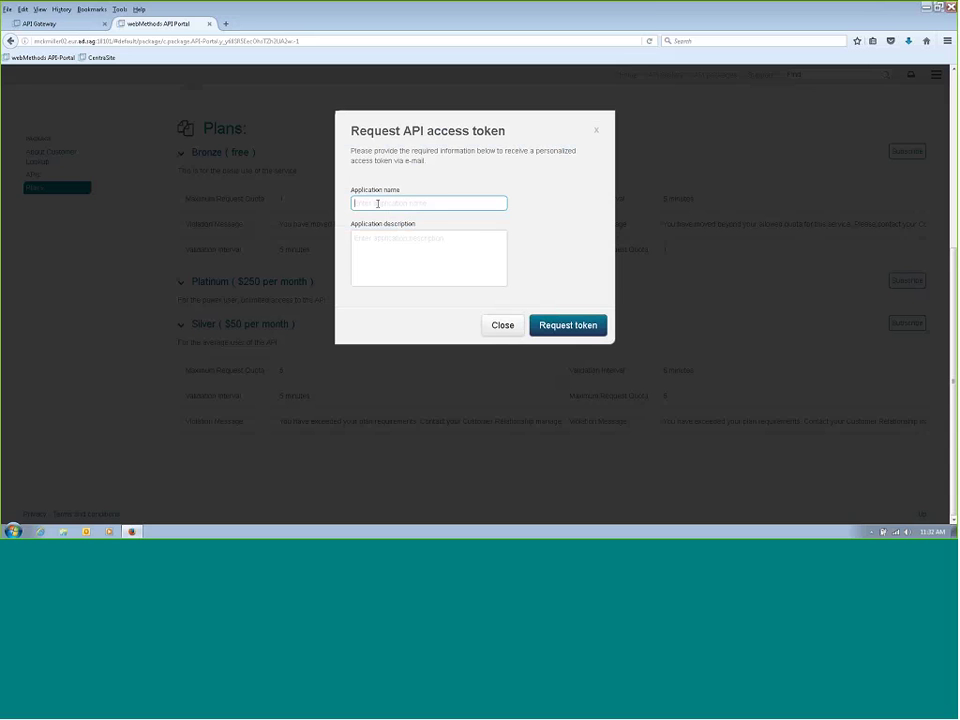
pyautogui.write('WebMethods Wednesday App')
pyautogui.hotkey('ctrl', 'a')
pyautogui.hotkey('ctrl', 'c')
pyautogui.click(384, 240)
pyautogui.hotkey('ctrl', 'v')
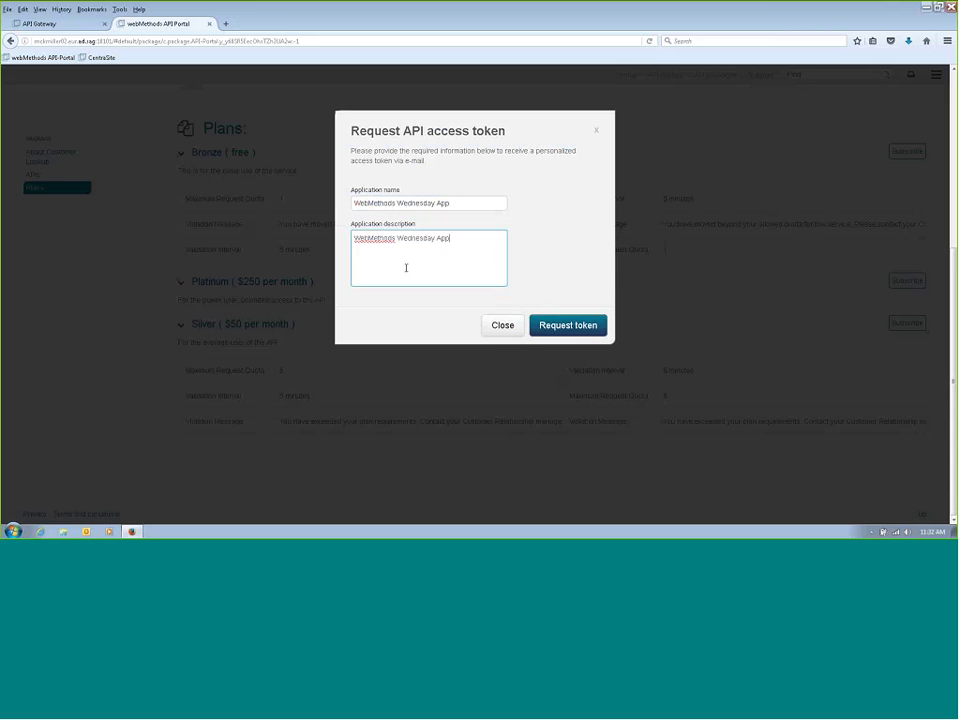
pyautogui.write('for demo')
pyautogui.click(547, 326)
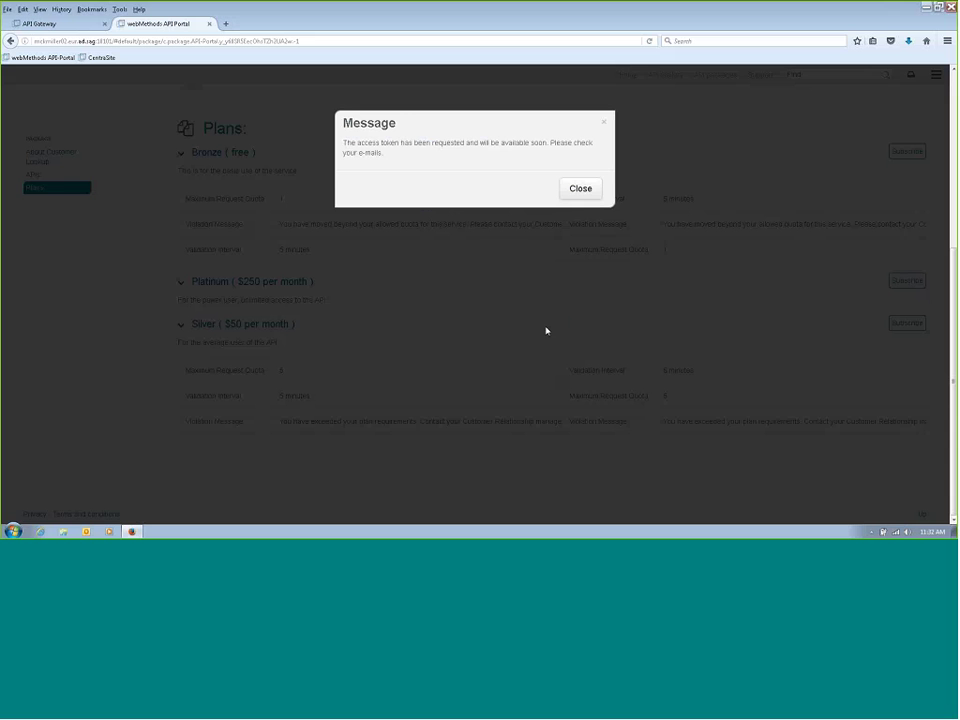
pyautogui.click(583, 193)
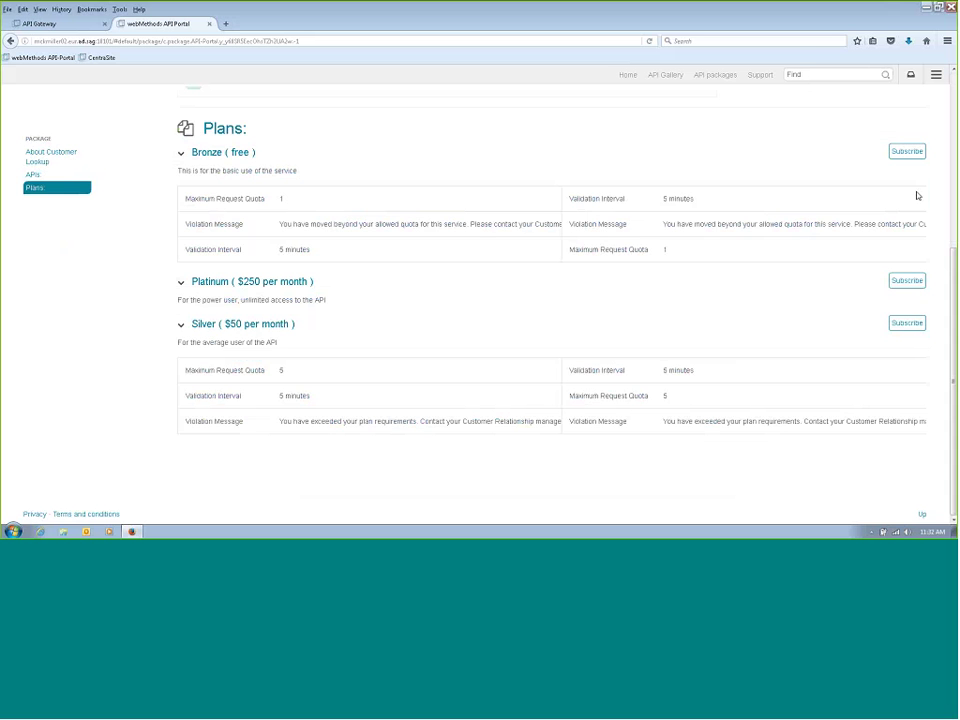
# Step: View the portal's access token subscriptions and inspect the API key entry for WebMethods Wednesday App
pyautogui.moveTo(953, 290); pyautogui.dragTo(953, 100)
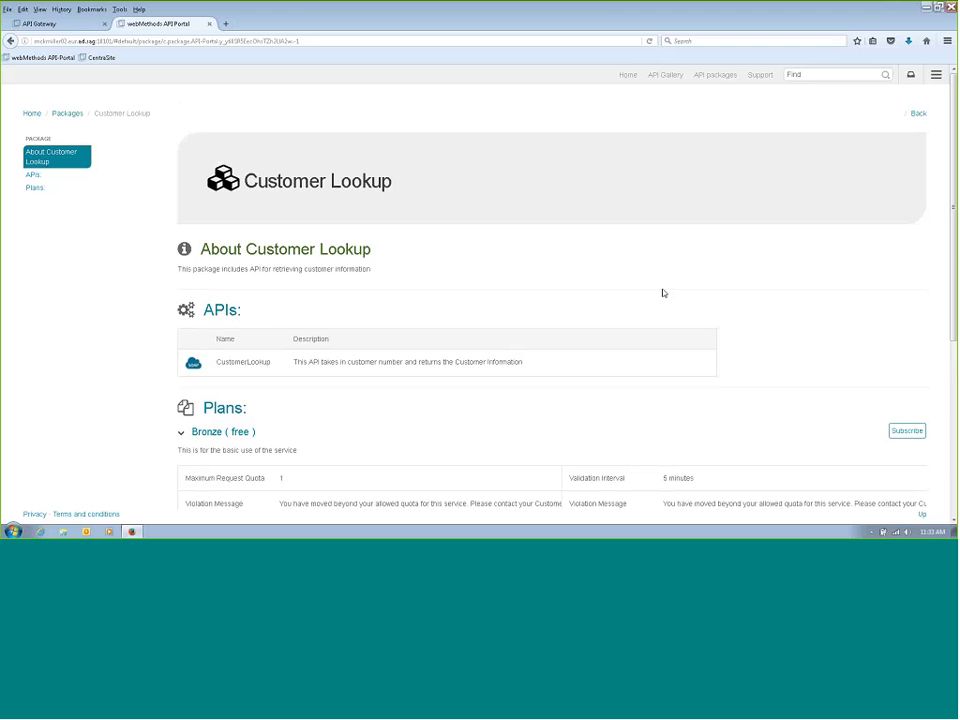
pyautogui.click(935, 78)
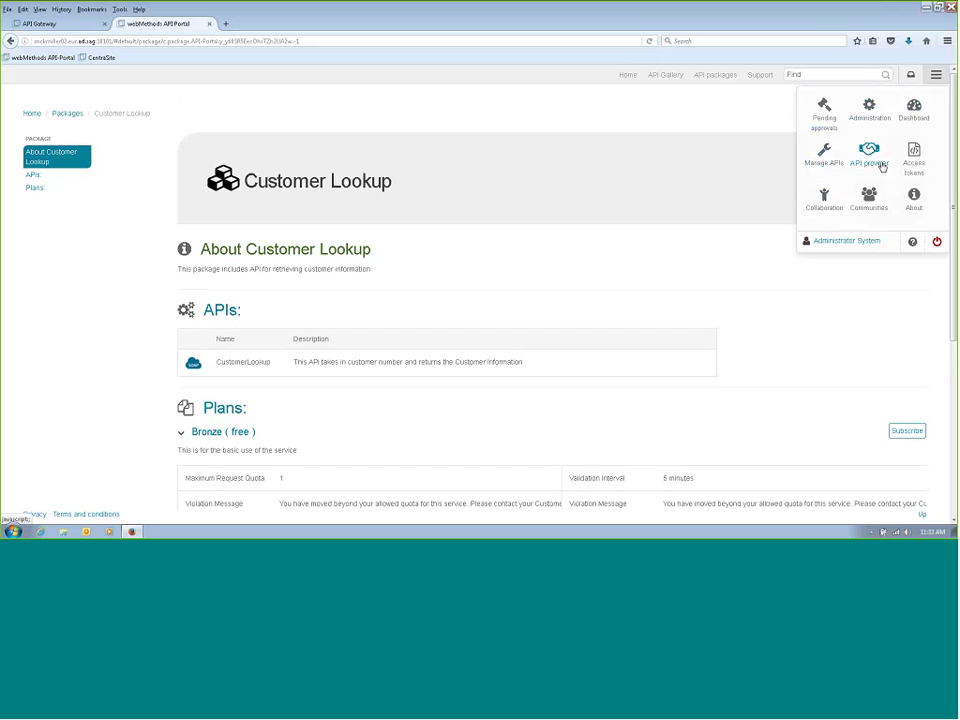
pyautogui.click(914, 163)
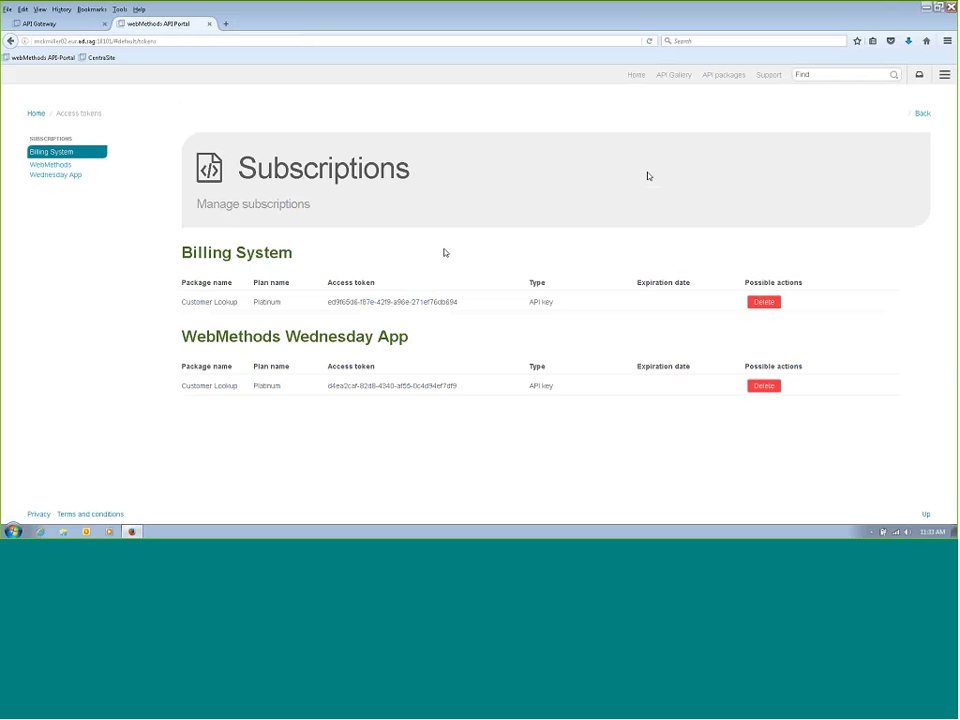
pyautogui.moveTo(458, 386); pyautogui.dragTo(318, 383)
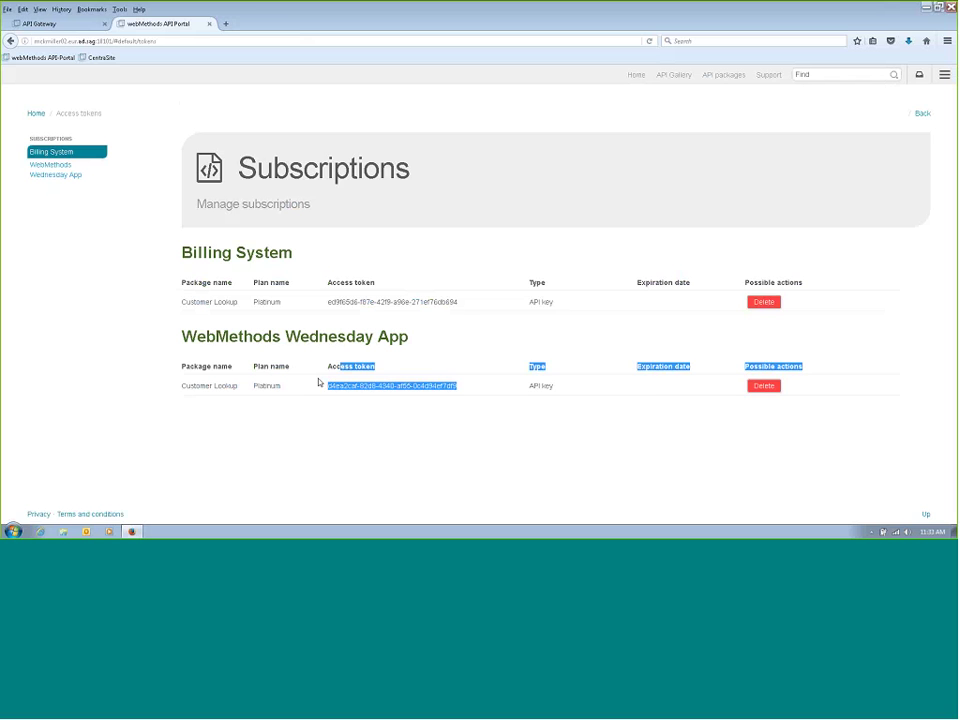
pyautogui.click(548, 385)
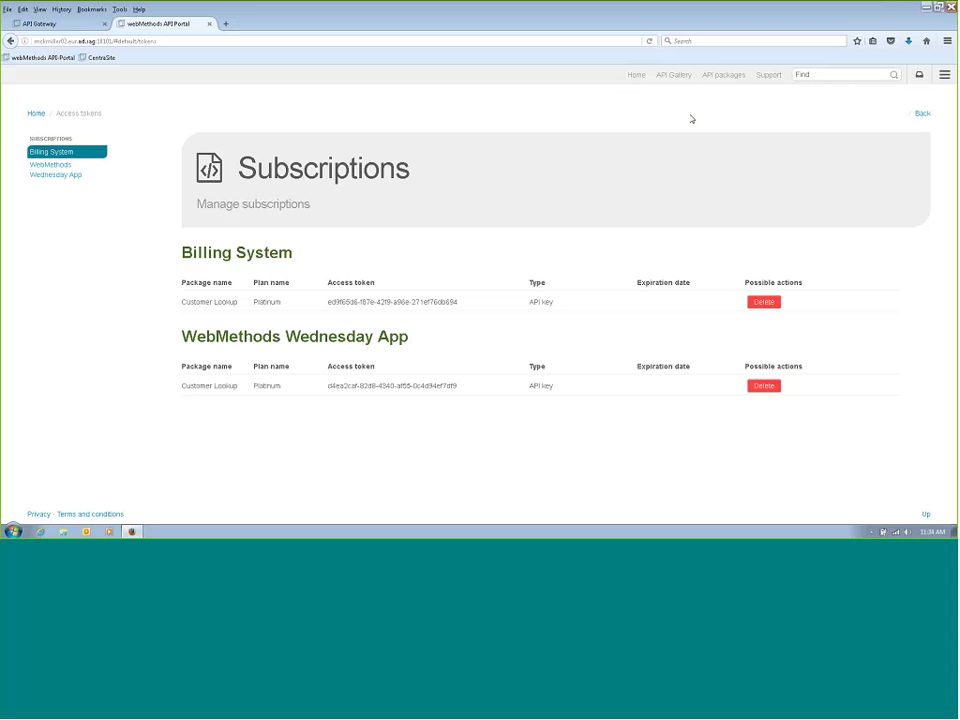
# Step: Open the Gallery page's code from the Basic modification set in the portal administration, and return to API Gateway's managed APIs
pyautogui.click(944, 74)
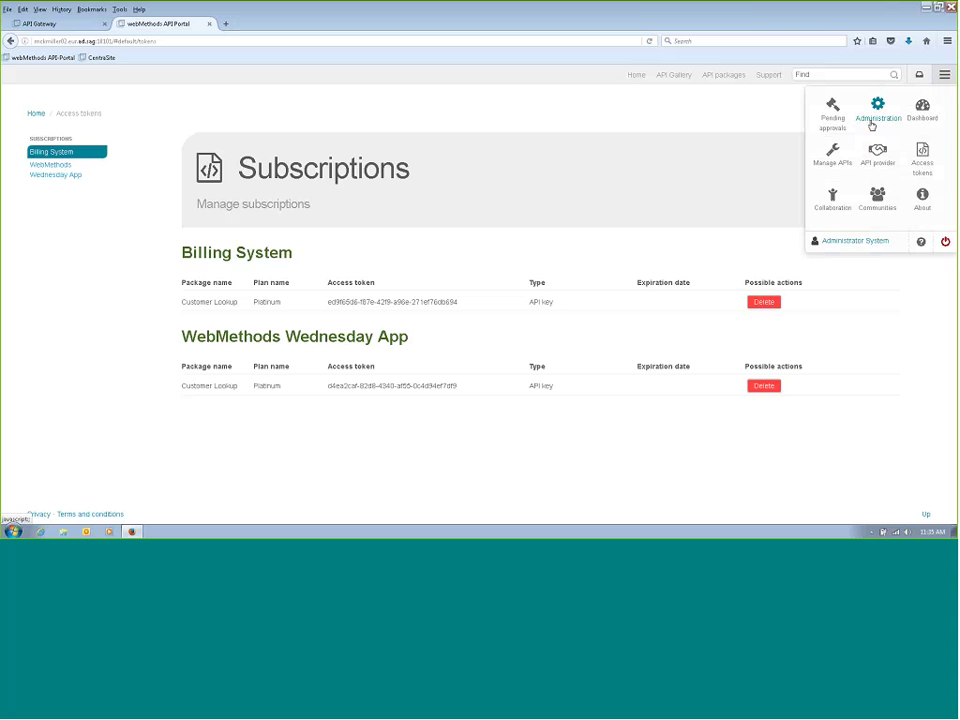
pyautogui.click(872, 121)
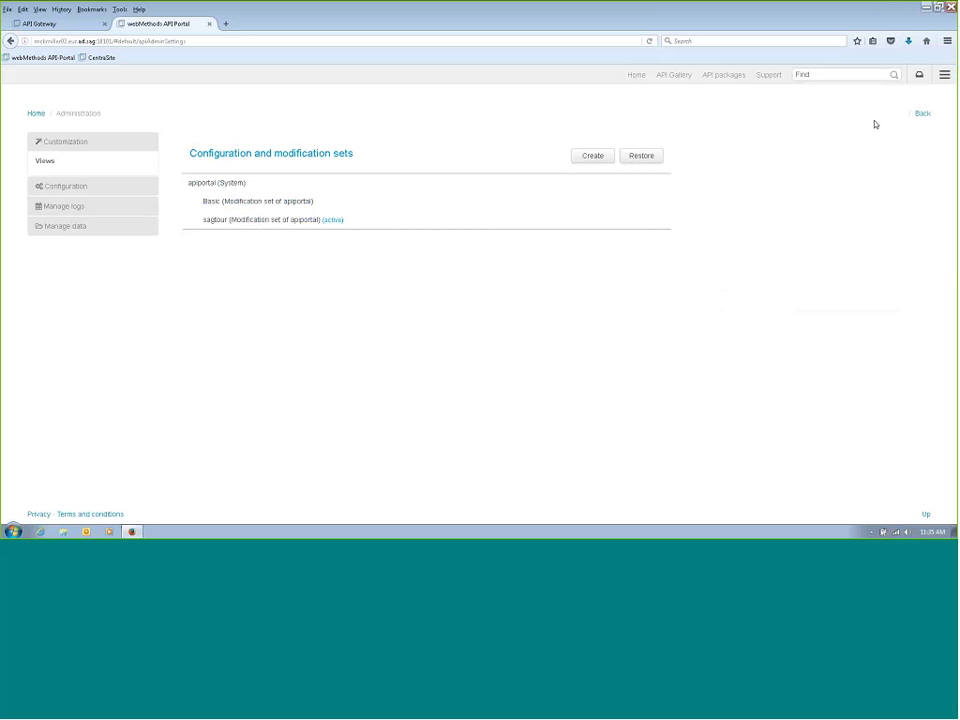
pyautogui.moveTo(489, 197)
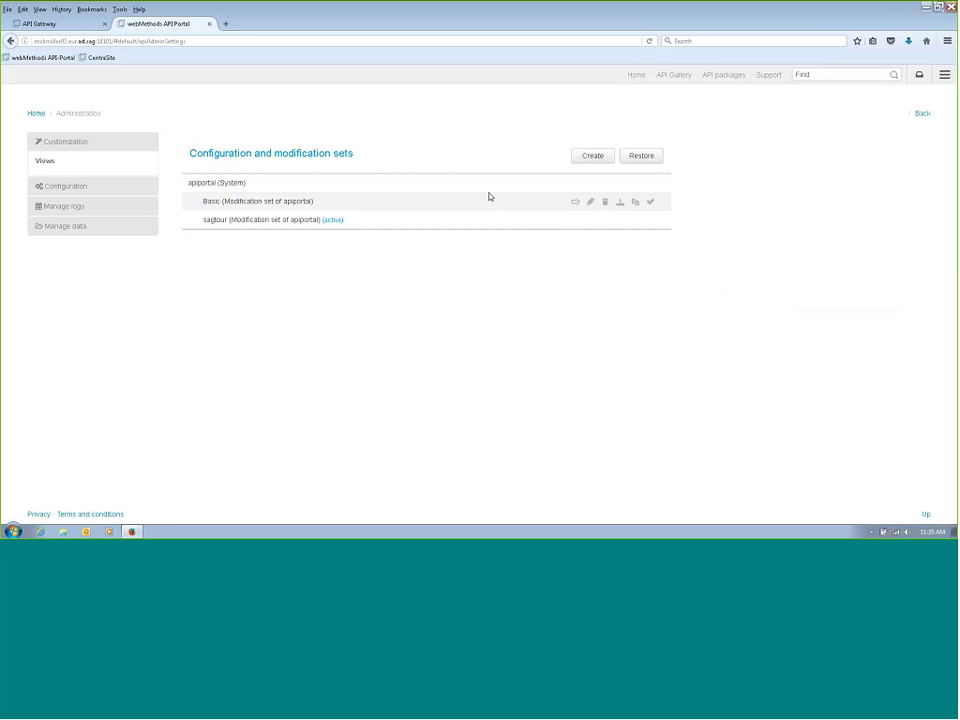
pyautogui.click(591, 203)
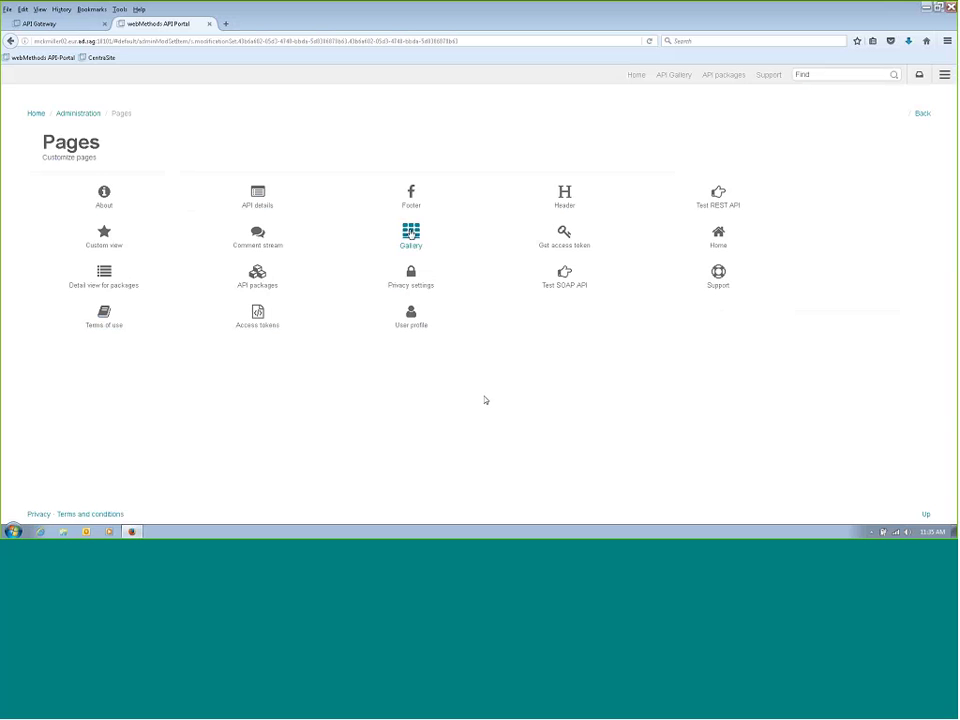
pyautogui.click(411, 234)
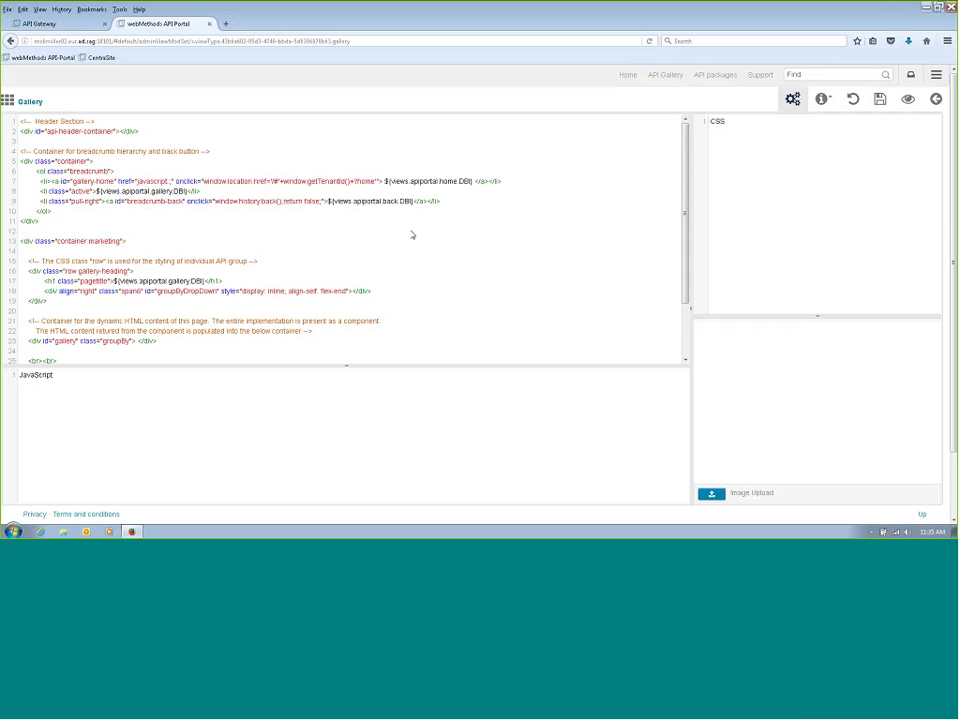
pyautogui.click(936, 76)
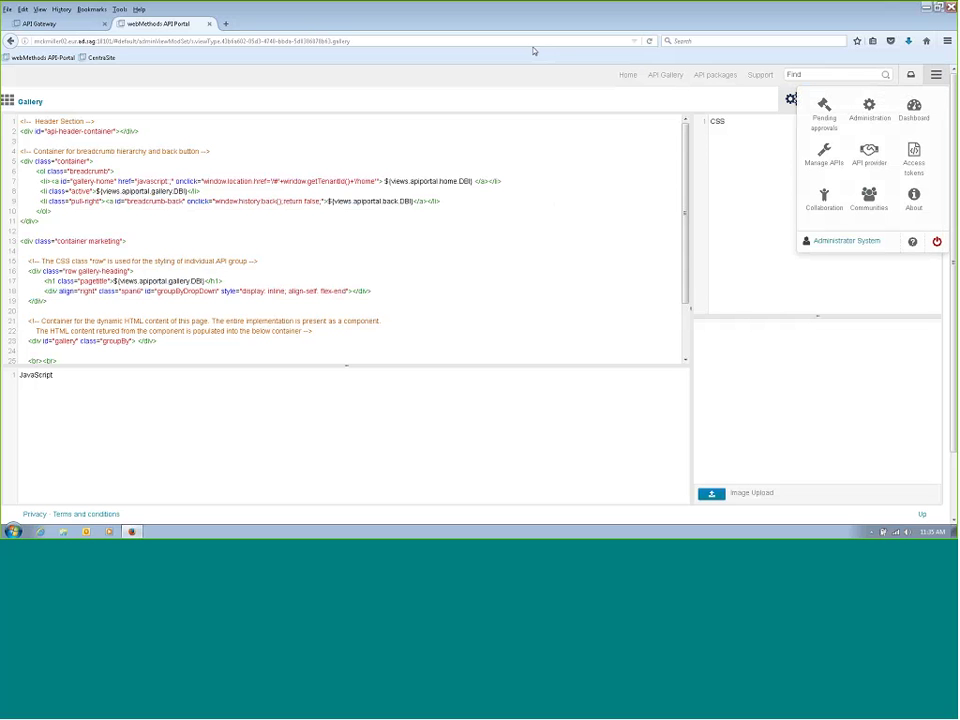
pyautogui.click(39, 26)
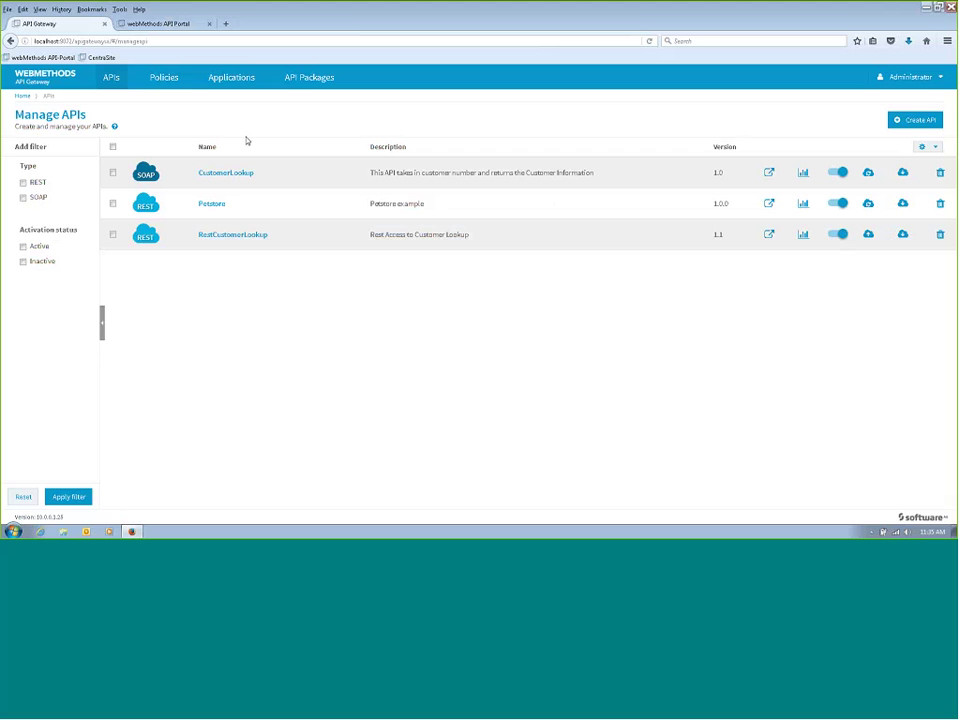